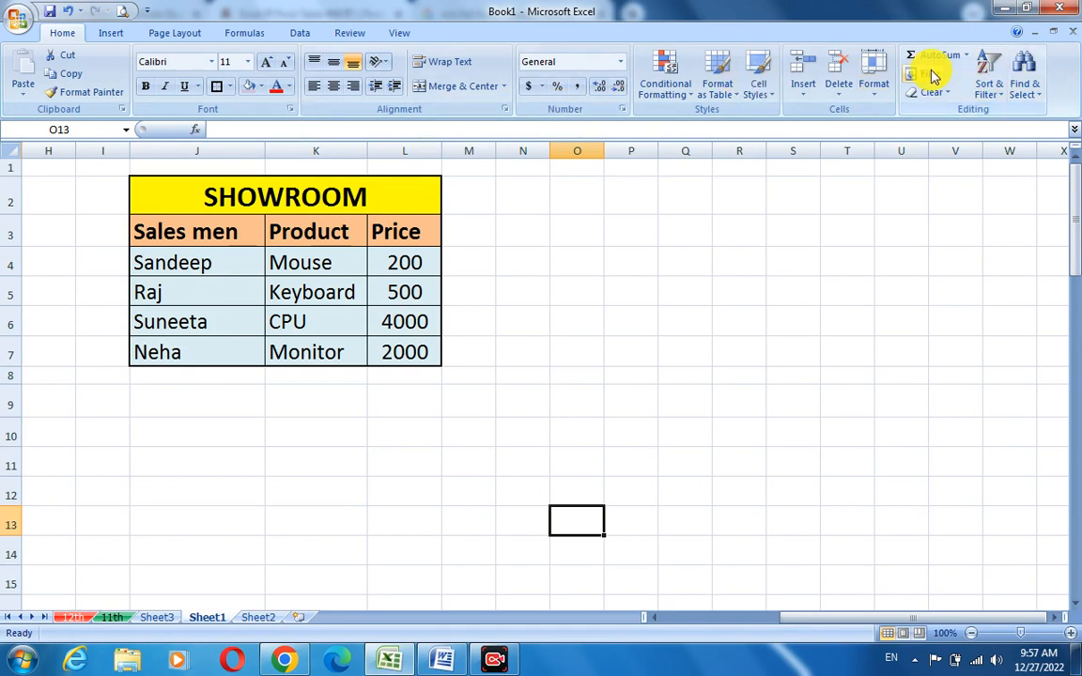
- Examine the SHOWROOM sales table, checking the Price IF formula and the Total multiplication formula
left_click(102, 35)
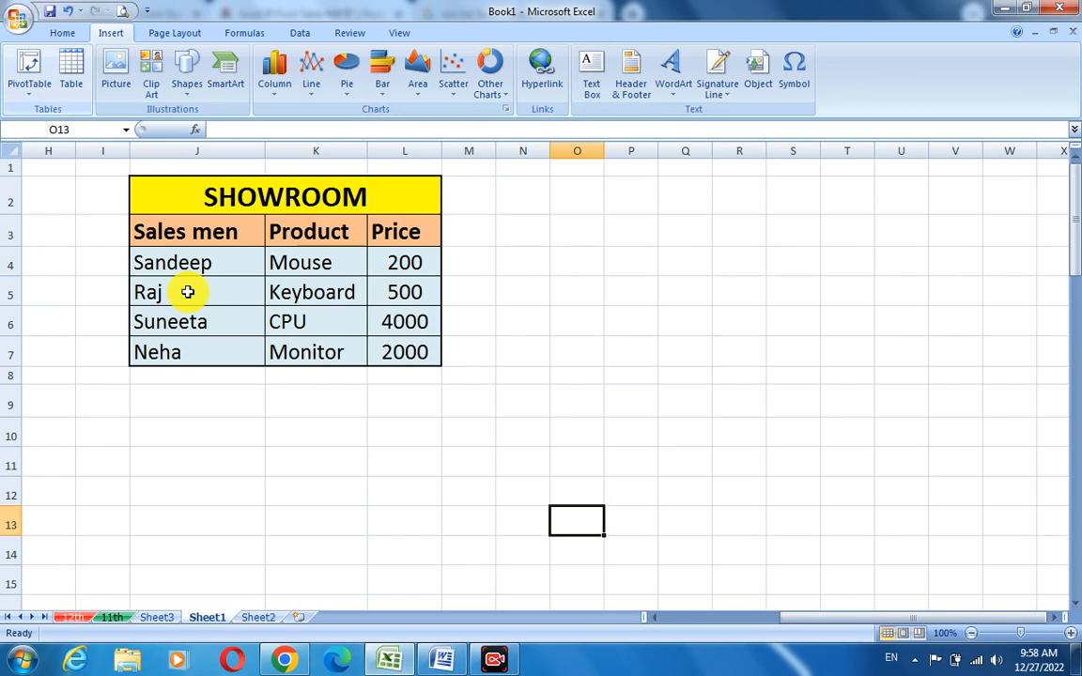
left_click(509, 348)
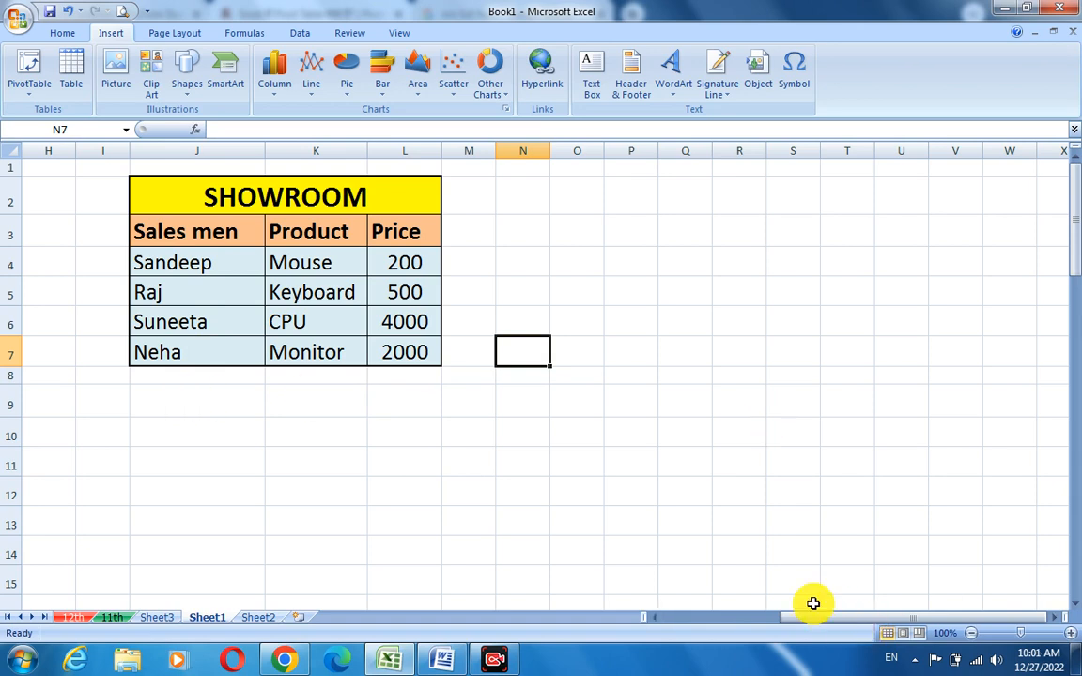
left_click_drag(657, 620, 652, 620)
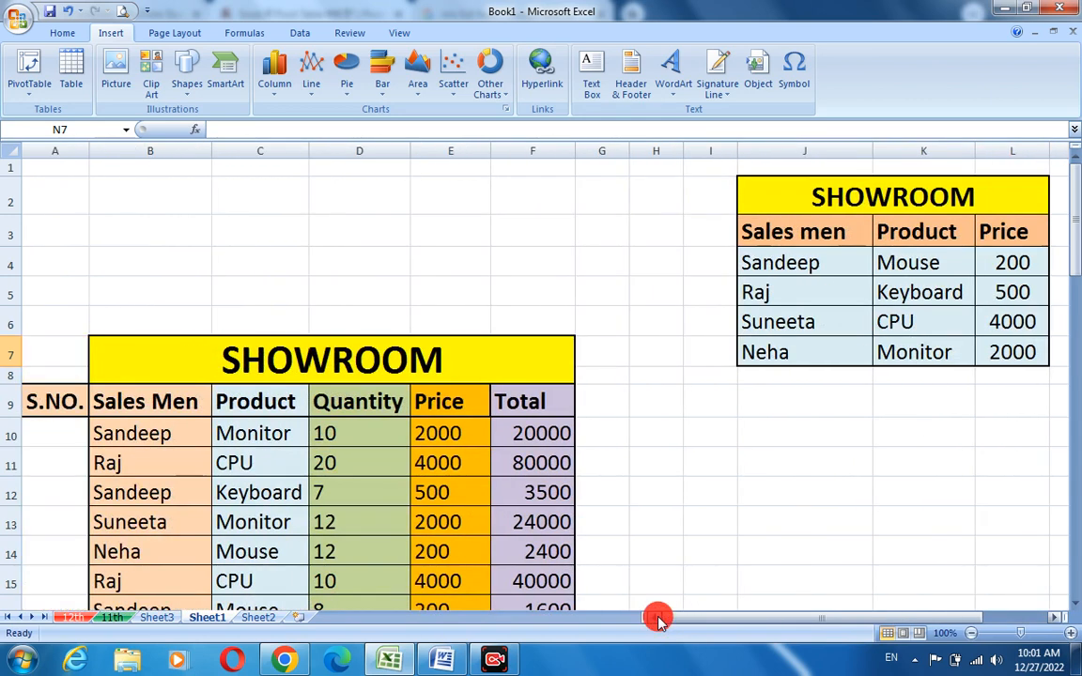
scroll(657, 574, "down", 1)
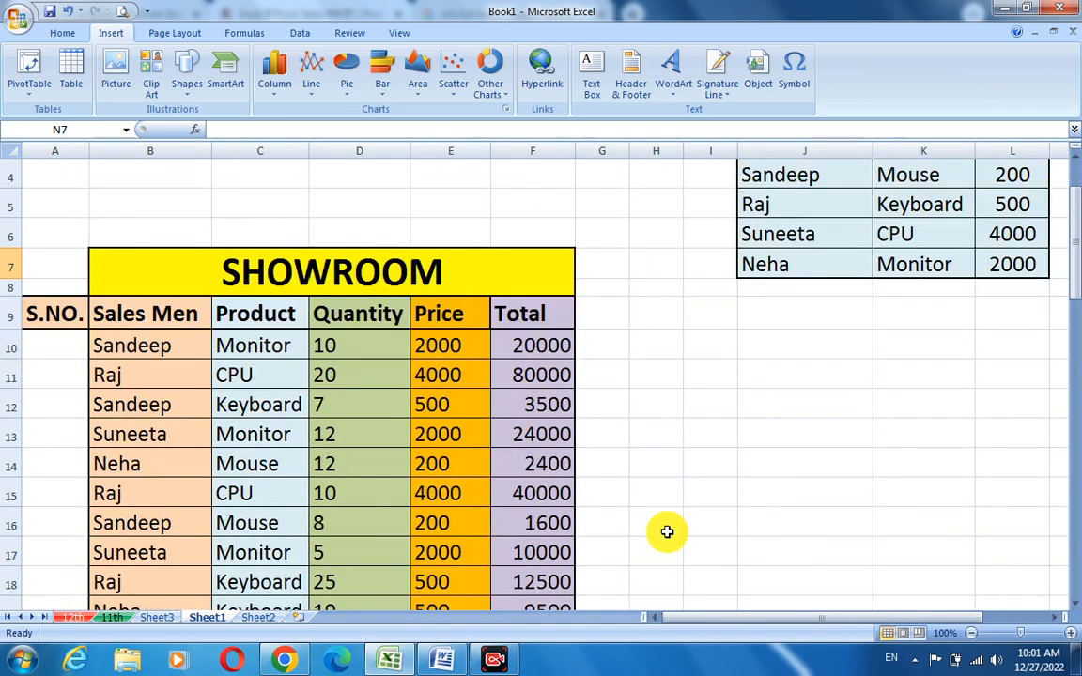
scroll(665, 529, "up", 1)
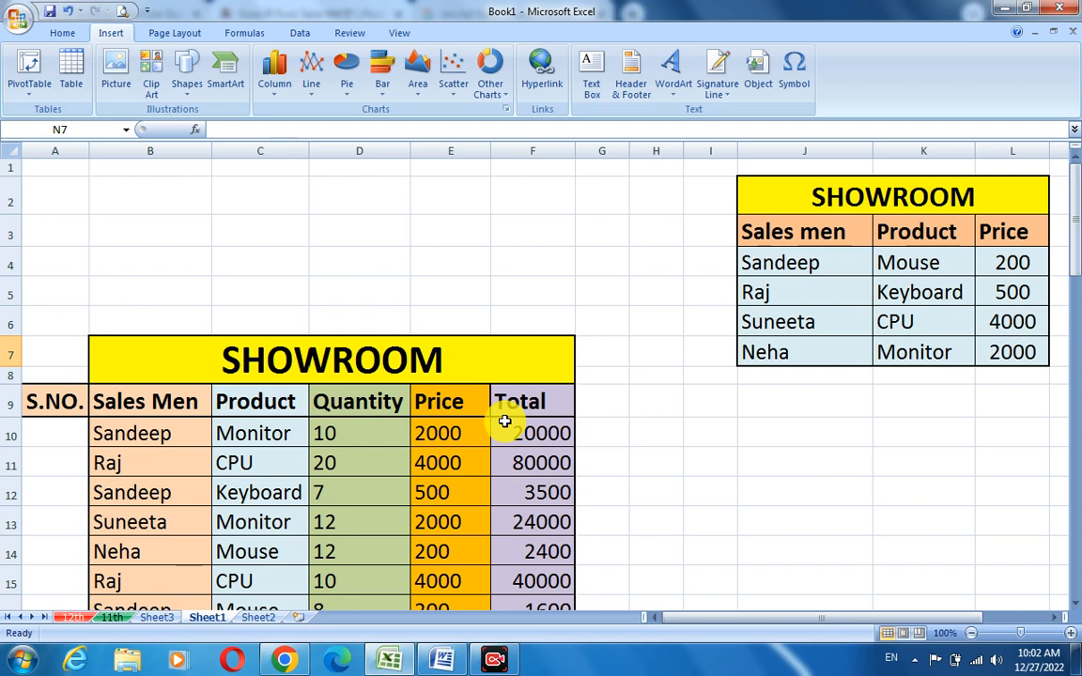
left_click(167, 436)
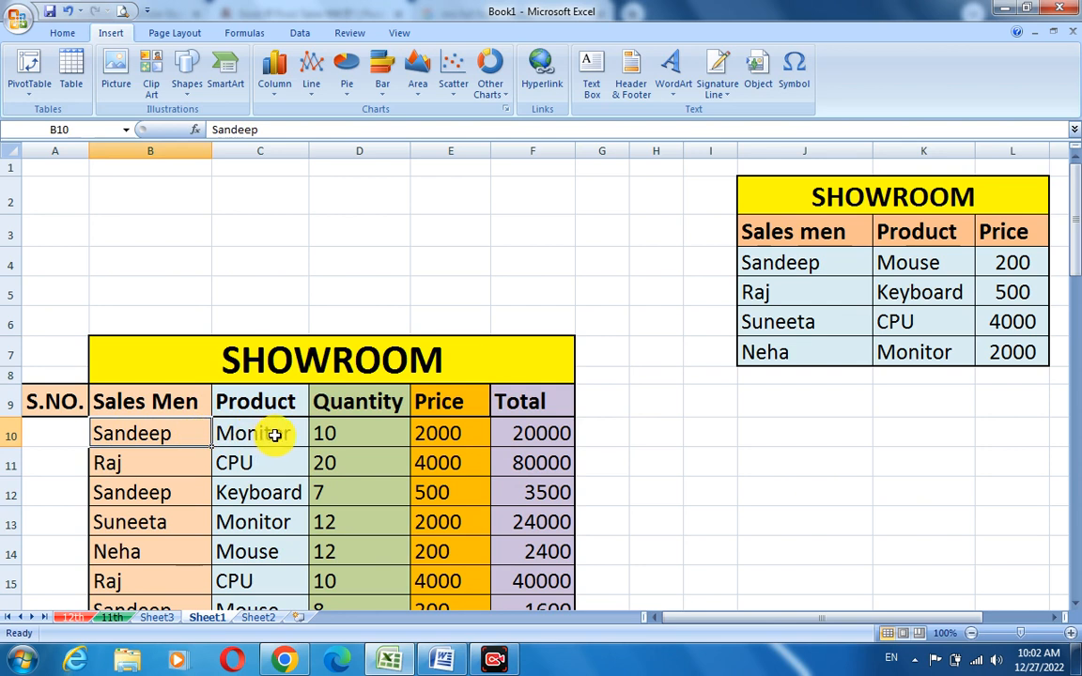
left_click(353, 438)
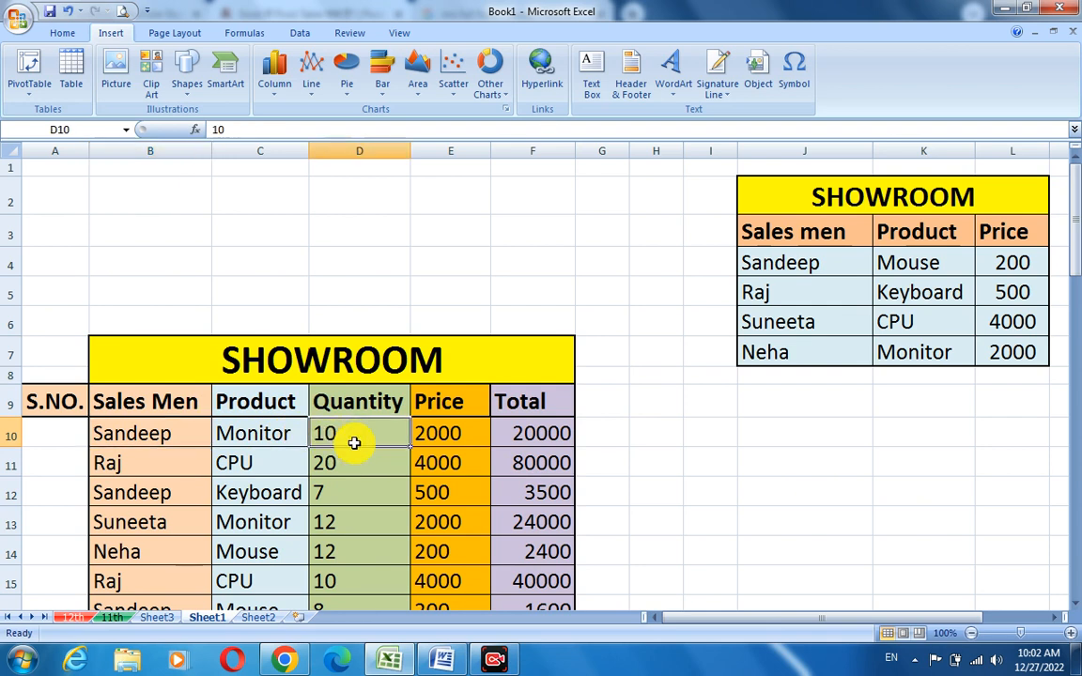
left_click(460, 436)
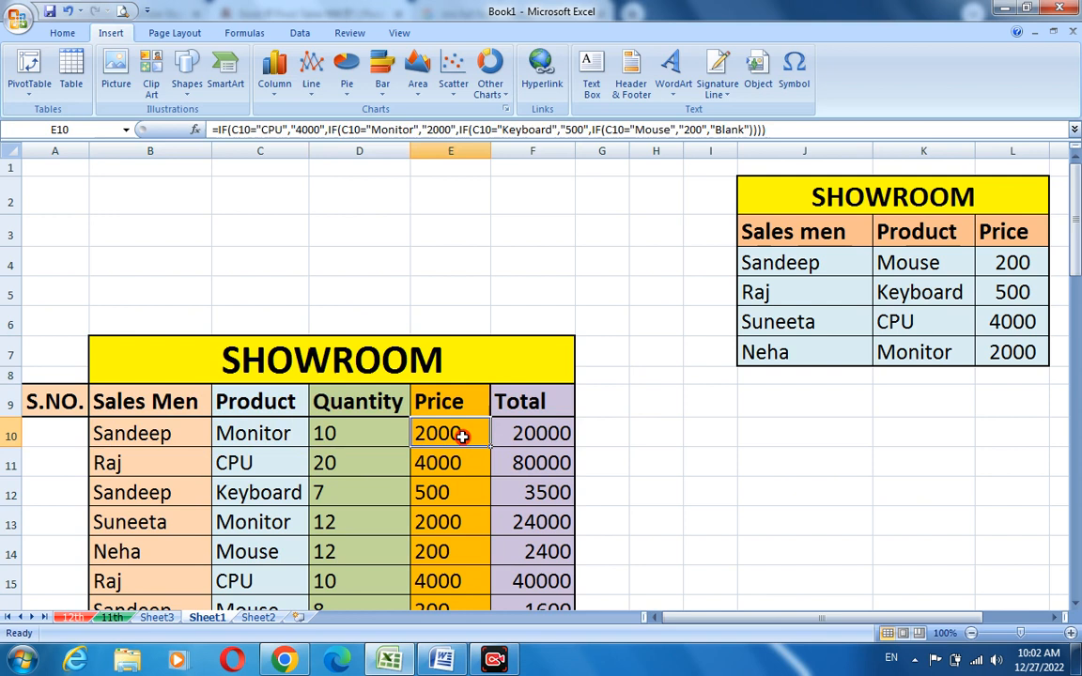
left_click(557, 435)
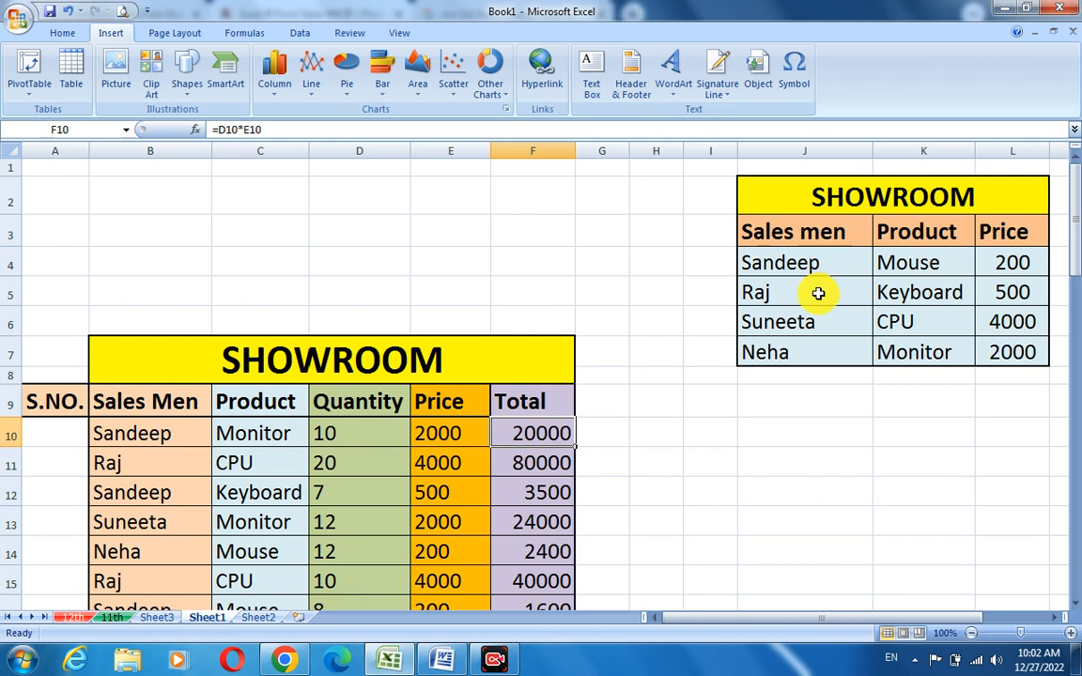
scroll(655, 438, "down", 2)
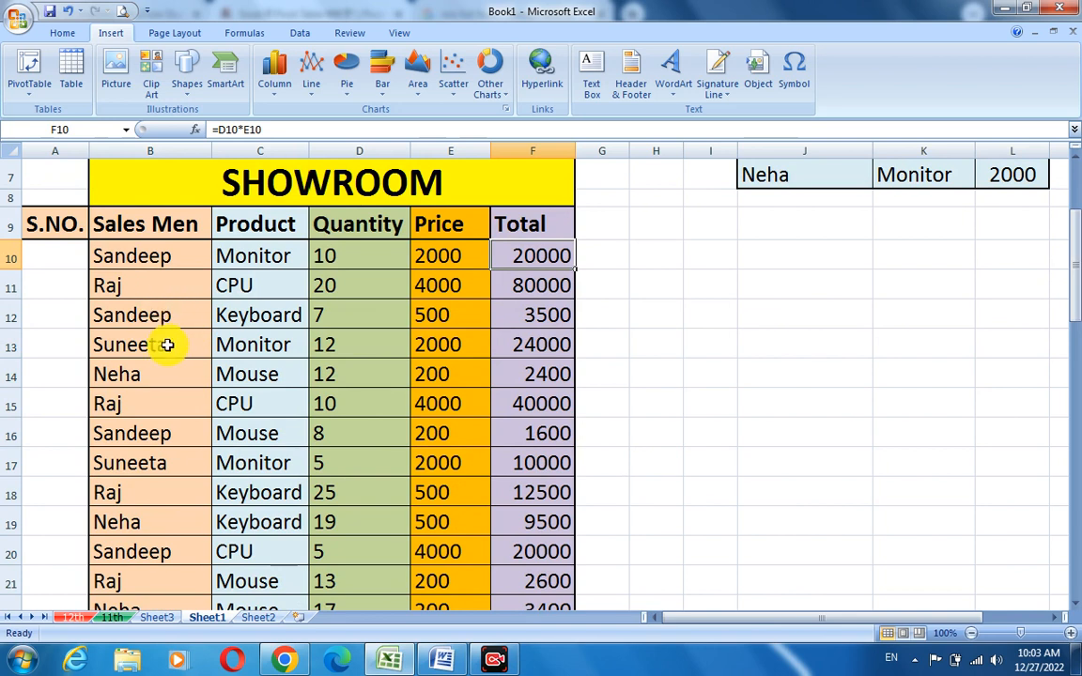
scroll(814, 318, "up", 1)
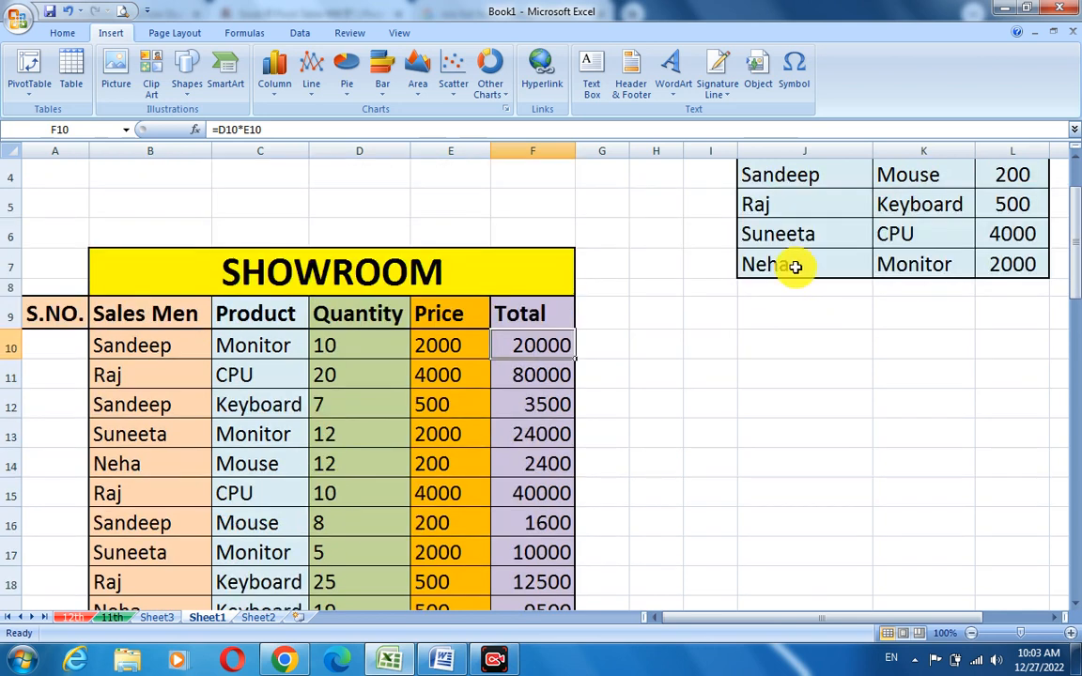
scroll(768, 316, "down", 1)
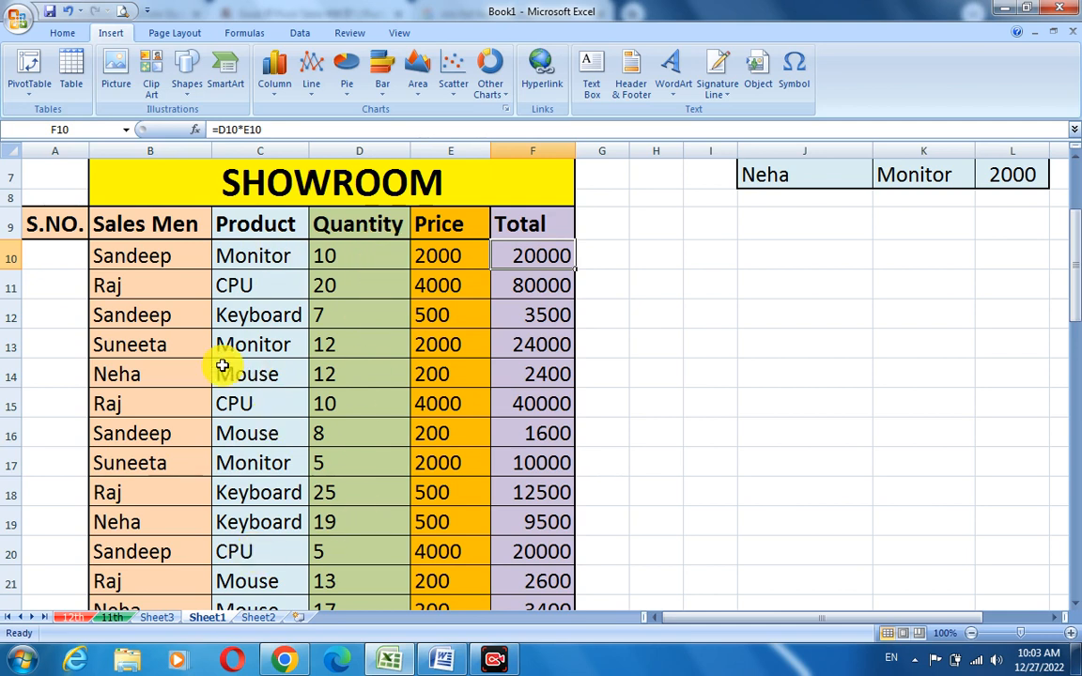
left_click(356, 344)
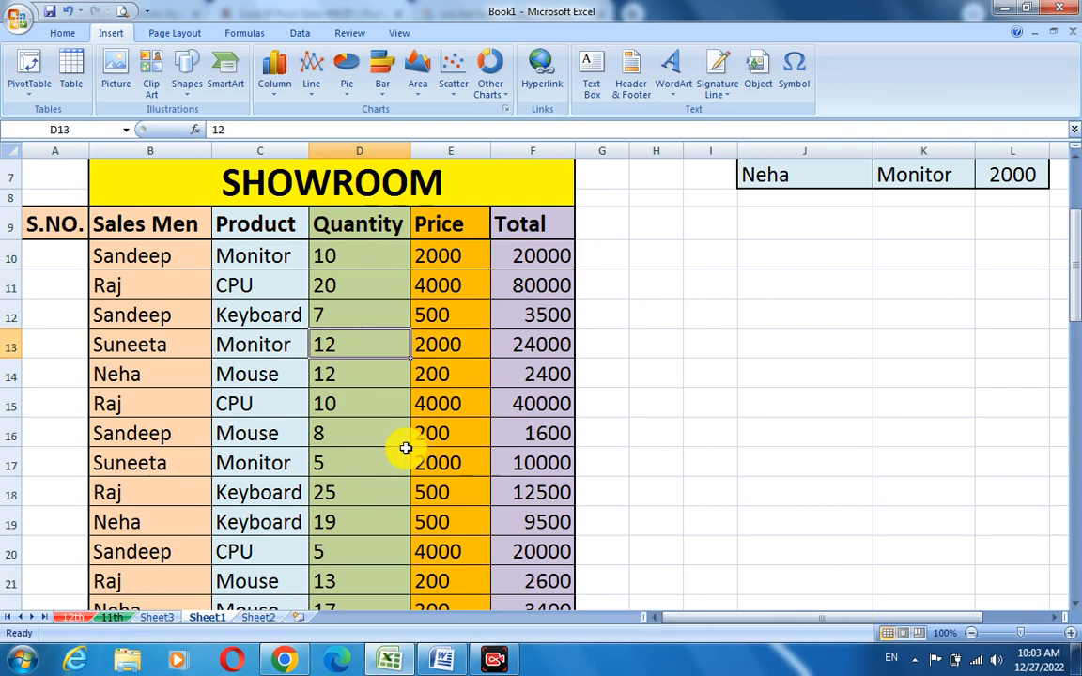
left_click(527, 350)
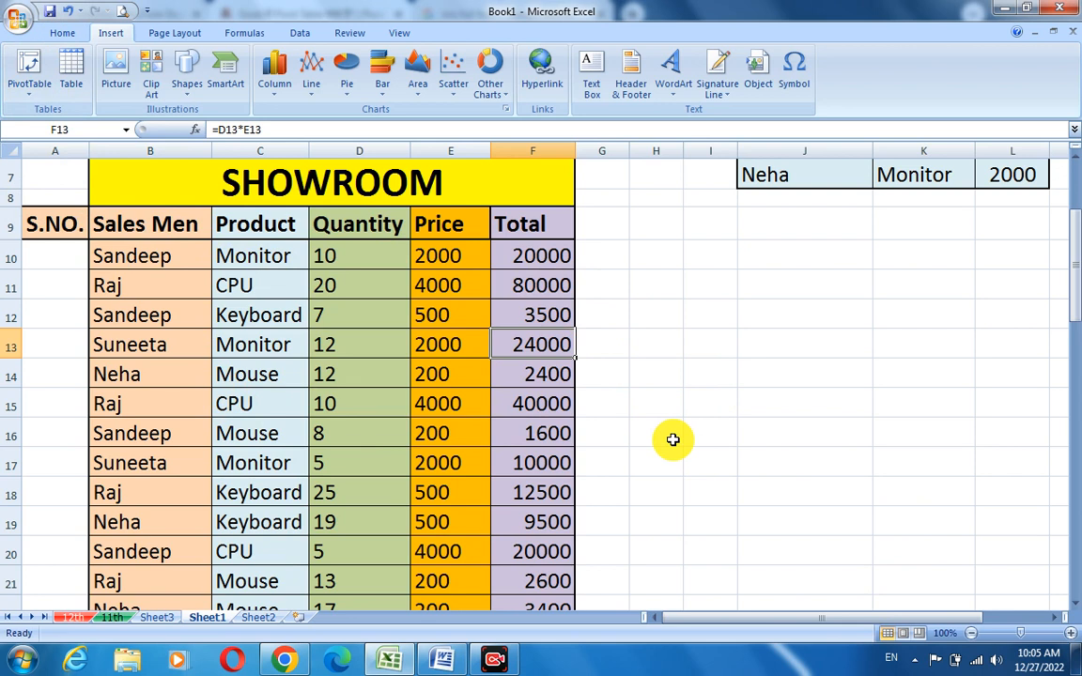
scroll(766, 385, "up", 1)
scroll(797, 249, "up", 1)
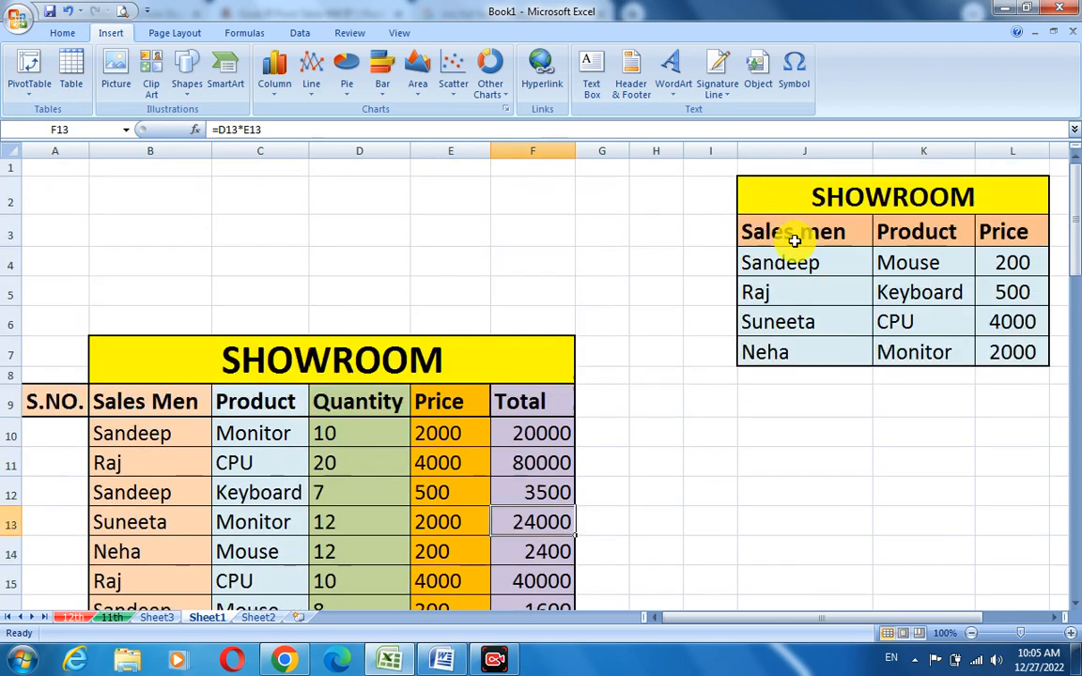
scroll(693, 386, "down", 2)
scroll(681, 422, "down", 1)
scroll(638, 423, "up", 1)
- Number the S.NO. column 1, 2, 3 and fill the series down to row 57
left_click(50, 255)
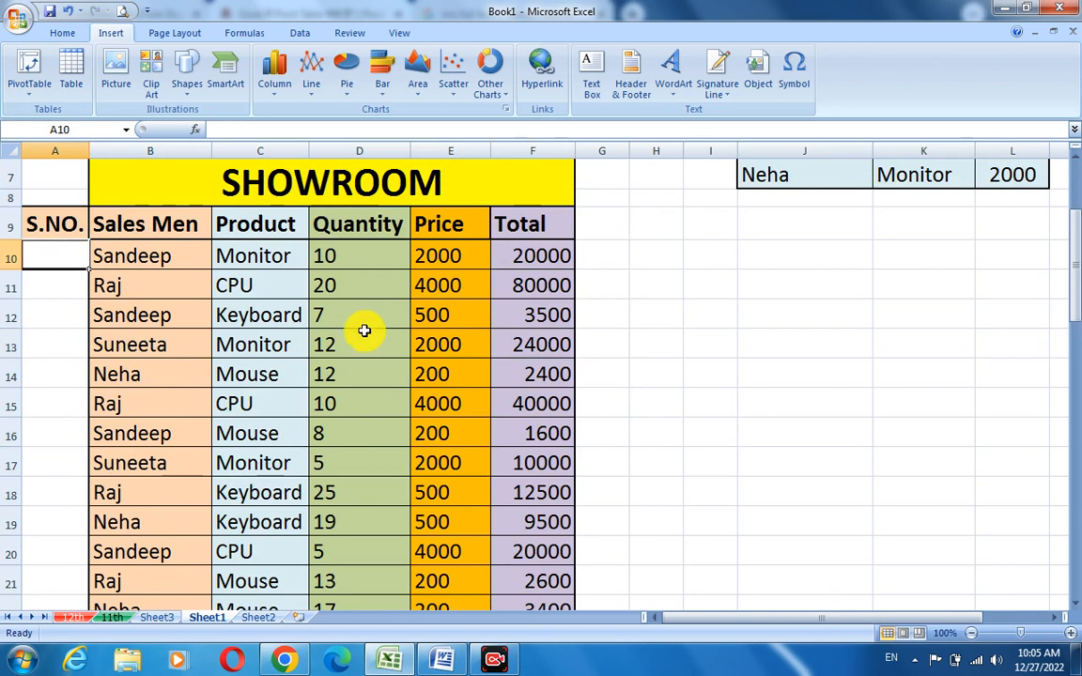
type("1")
key("Return")
type("2")
key("Return")
type("3")
left_click_drag(54, 256, 53, 328)
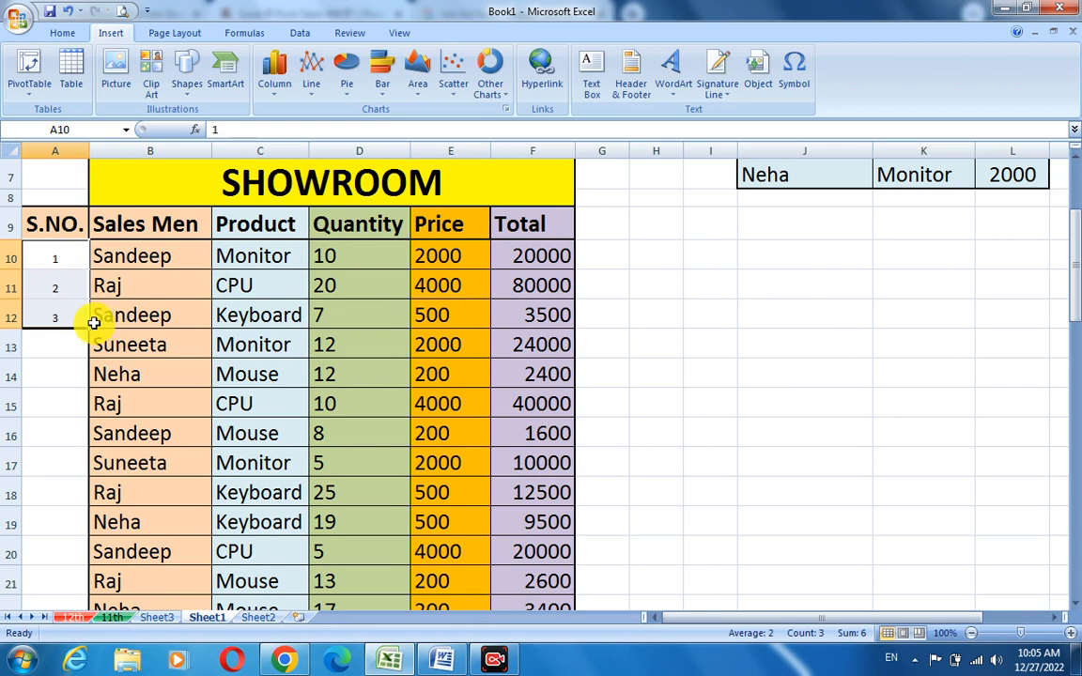
left_click_drag(91, 326, 67, 625)
left_click_drag(68, 625, 103, 569)
left_click(644, 528)
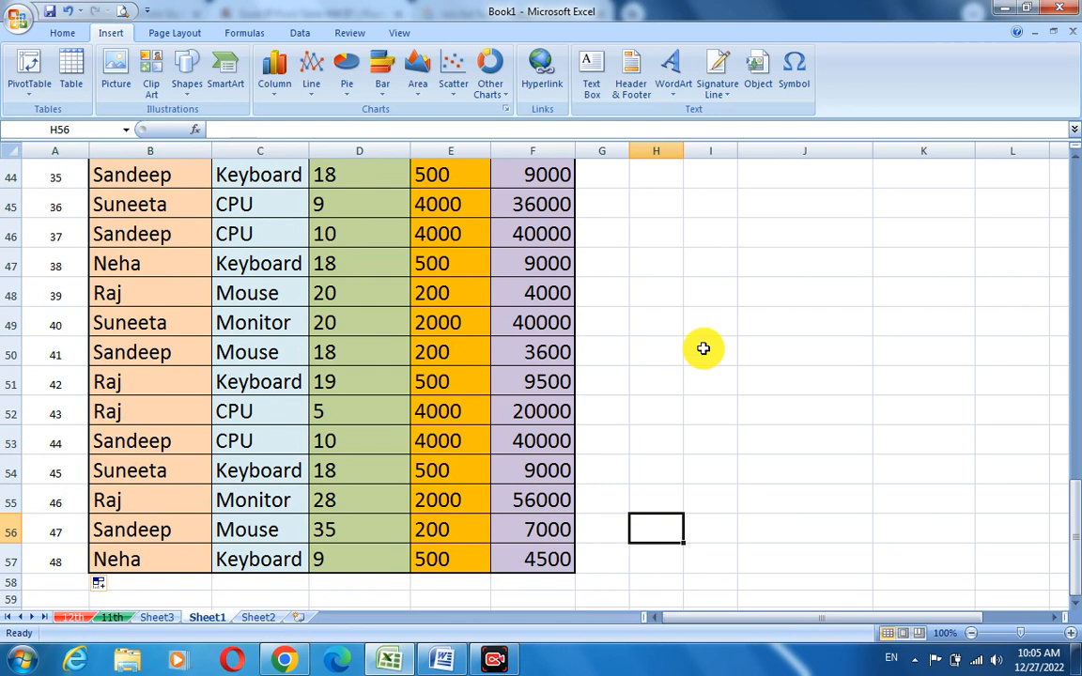
- Review the table's headers and first rows, inspecting the Quantity, Price and Total cells
scroll(663, 404, "up", 9)
scroll(663, 404, "up", 6)
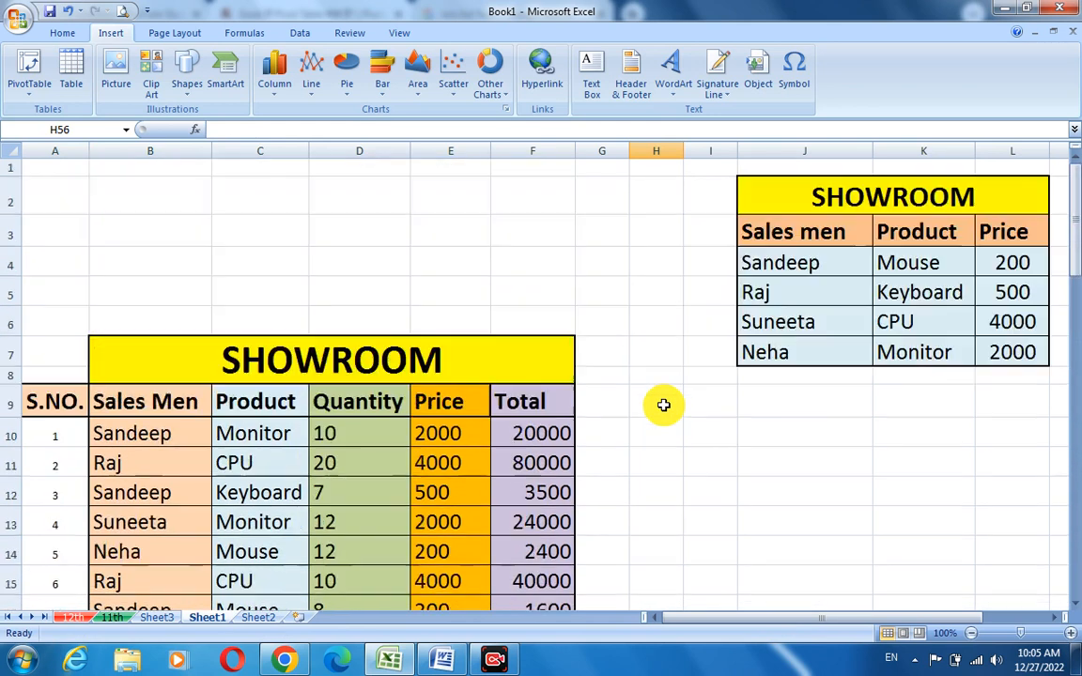
scroll(663, 404, "down", 2)
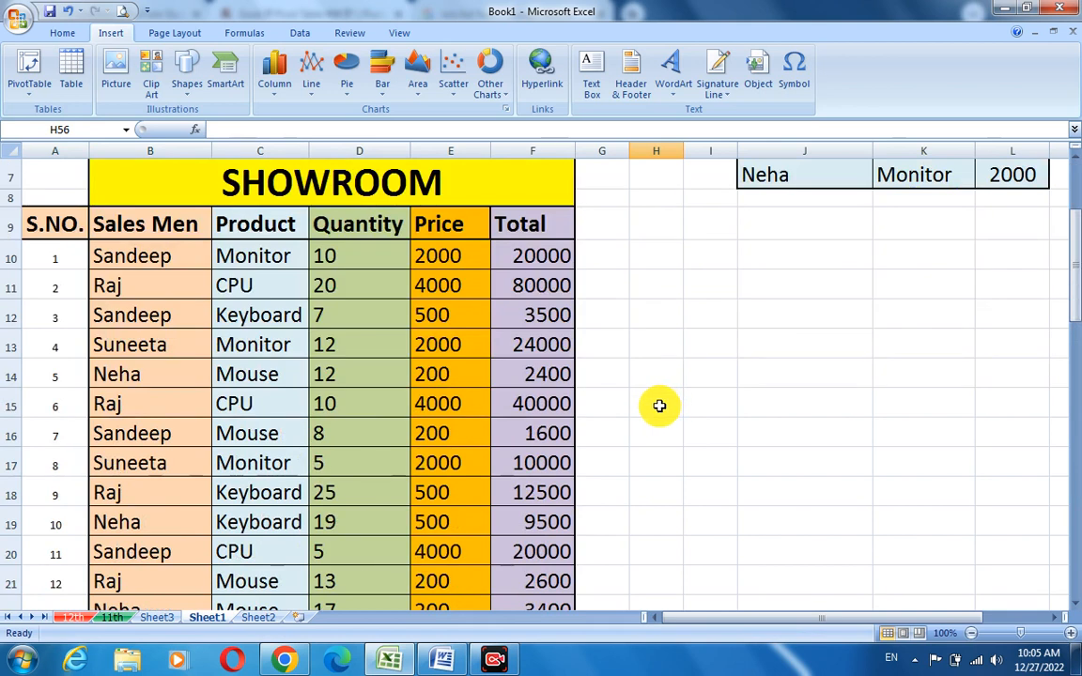
scroll(752, 405, "up", 1)
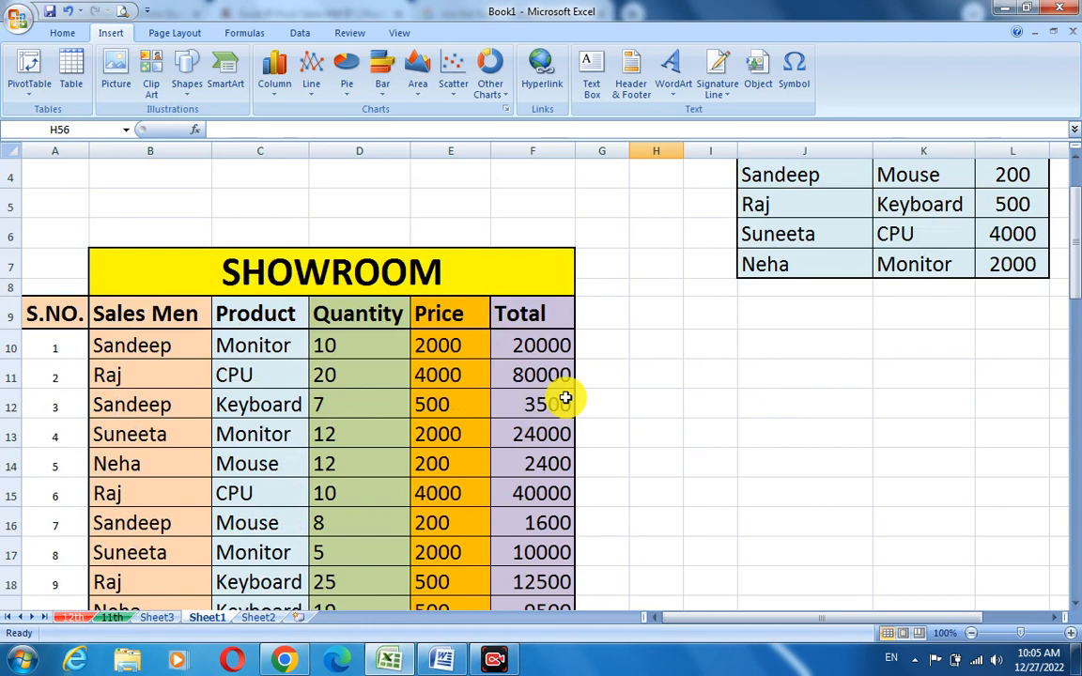
mouse_move(163, 317)
left_mouse_down()
mouse_move(200, 386)
mouse_move(272, 442)
mouse_move(166, 320)
left_mouse_up()
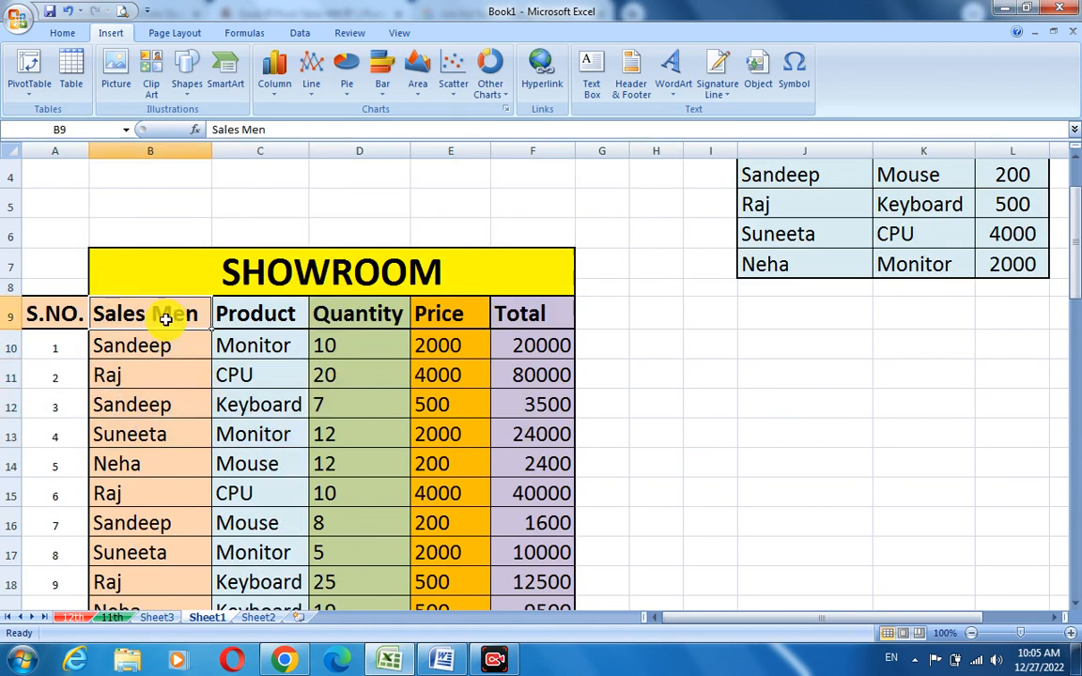
left_click(531, 315)
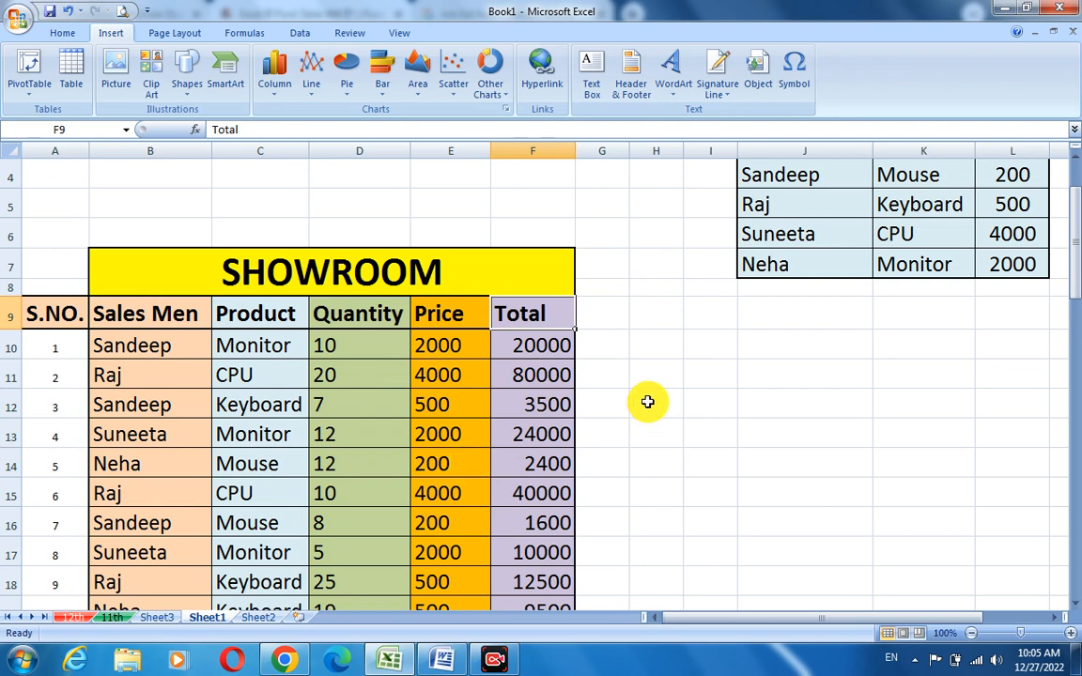
left_click(169, 347)
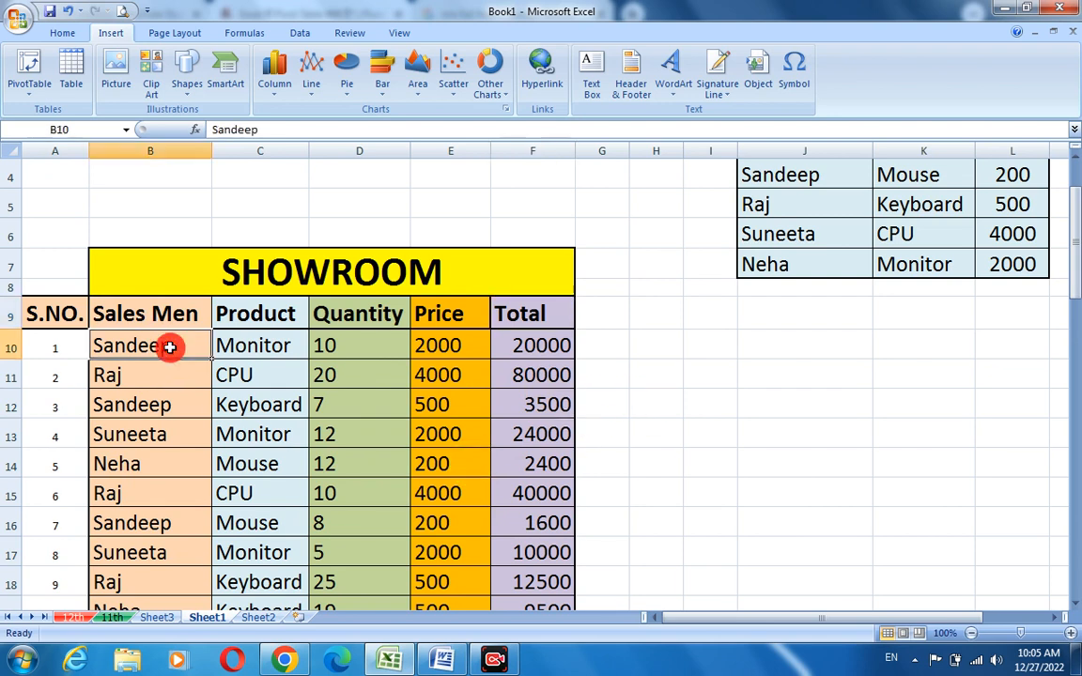
left_click(242, 347)
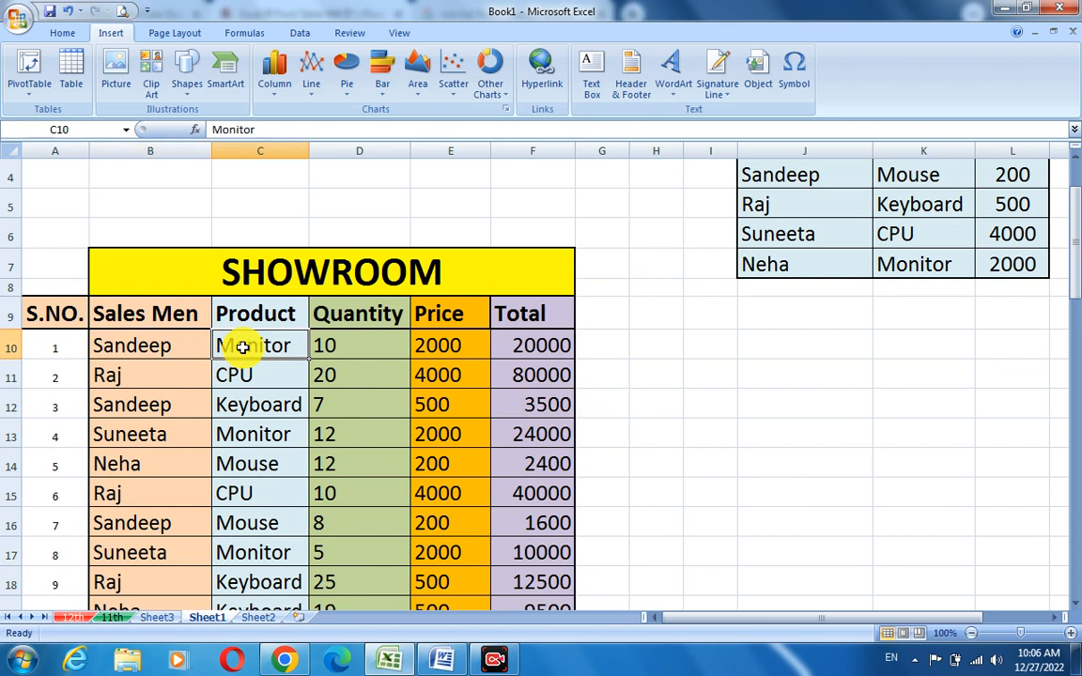
left_click(357, 351)
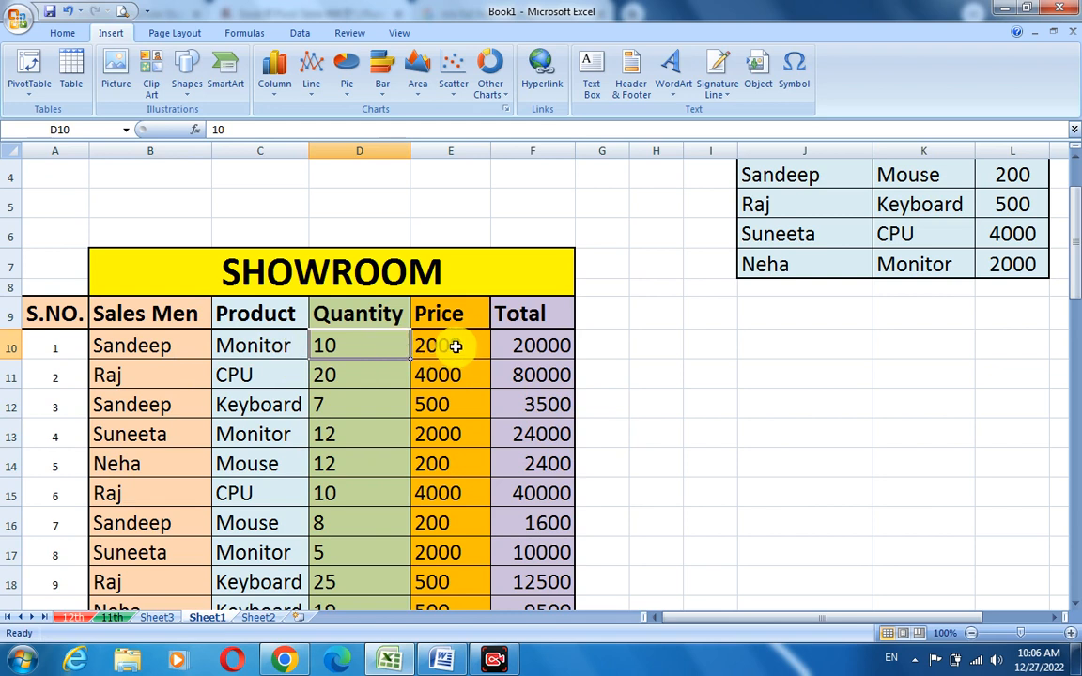
left_click(544, 343)
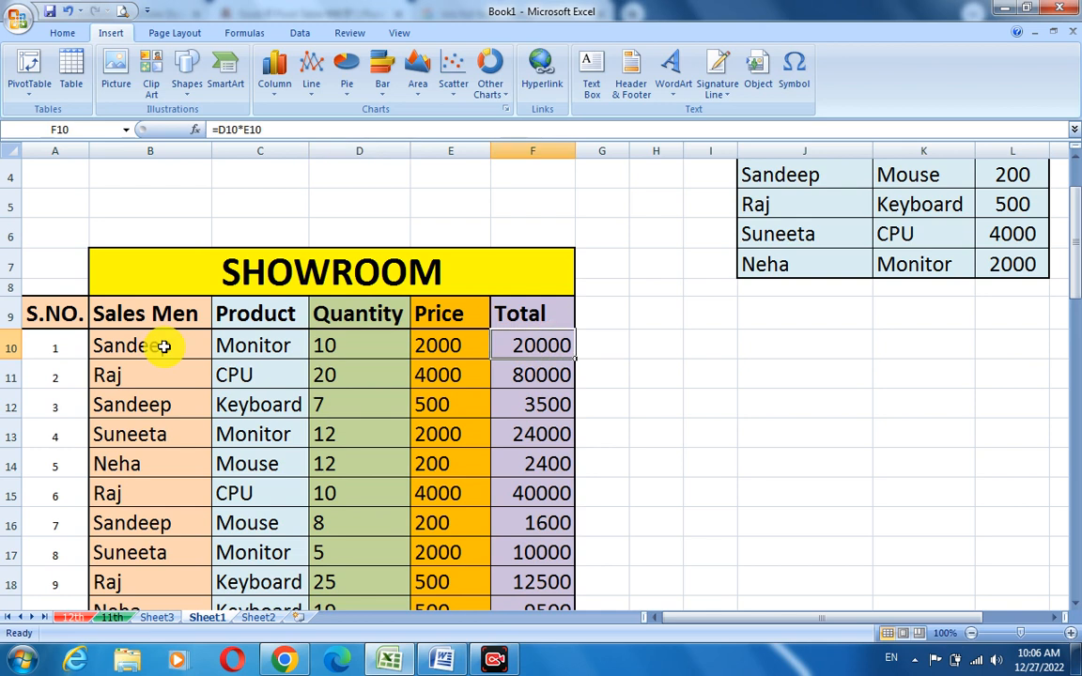
left_click(181, 380)
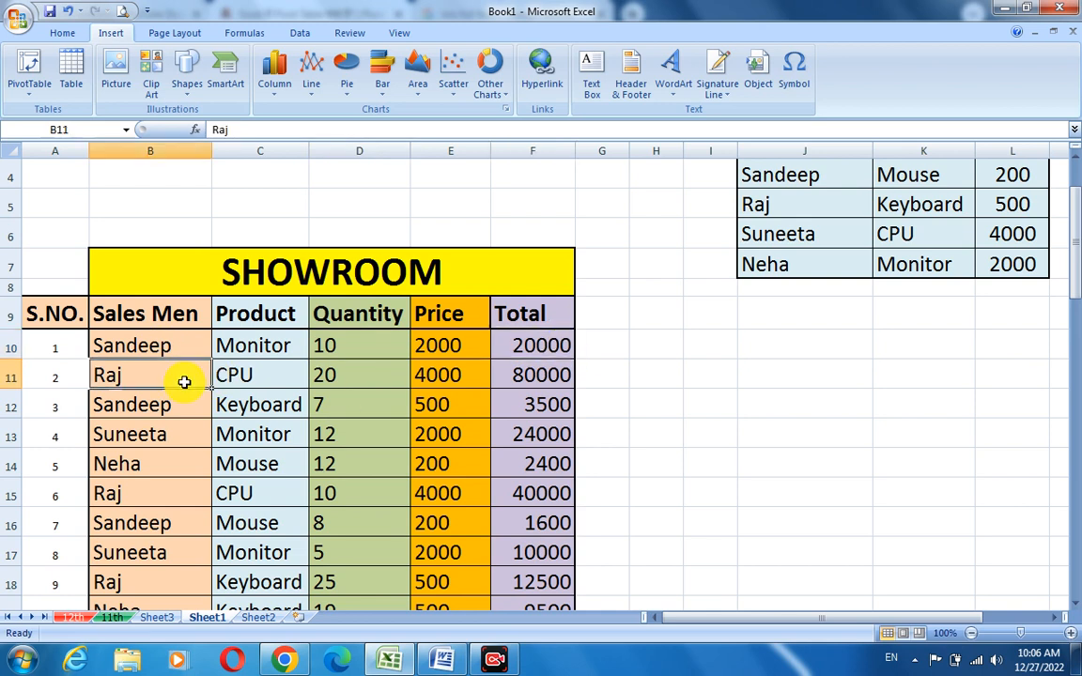
left_click(266, 378)
left_click(459, 377)
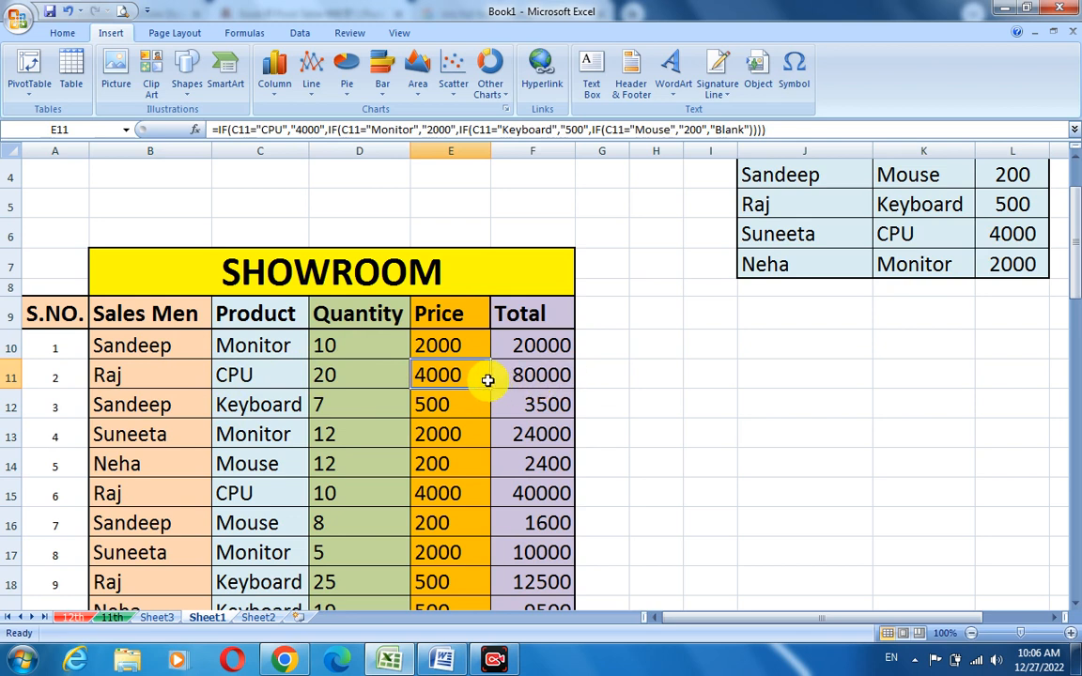
left_click(529, 379)
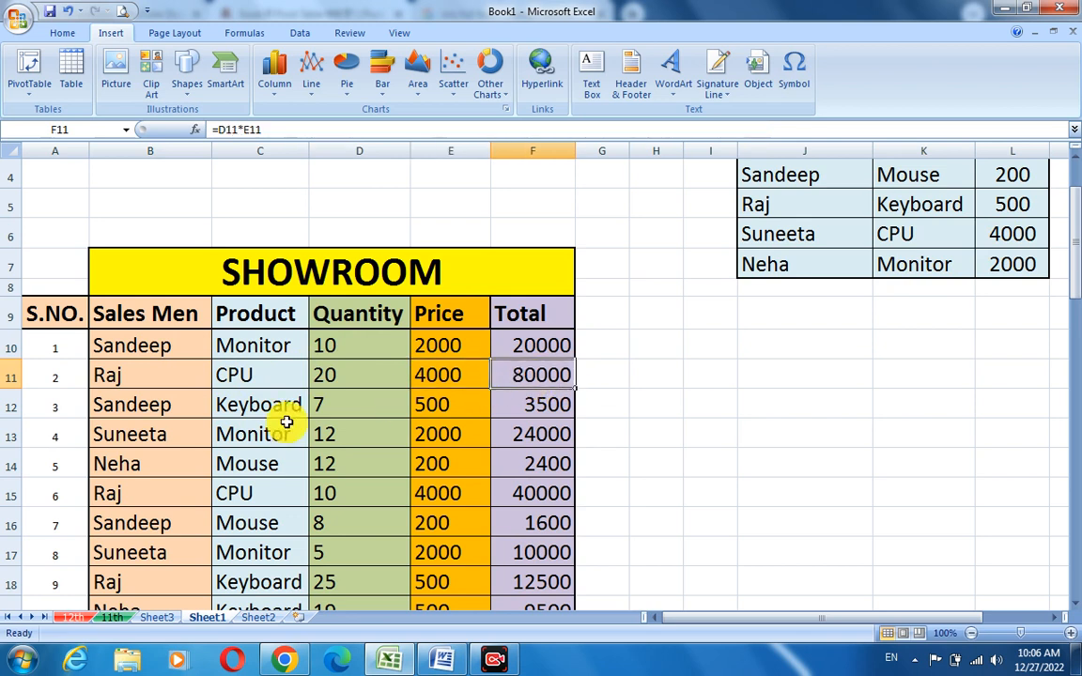
- Step through each row's Sales Men and Product entries in the table
left_click(147, 410)
left_click(242, 415)
left_click(156, 438)
left_click(291, 432)
left_click(155, 464)
left_click(218, 464)
left_click(145, 495)
left_click(220, 497)
left_click(174, 523)
left_click(229, 523)
left_click(178, 553)
left_click(220, 555)
left_click(178, 582)
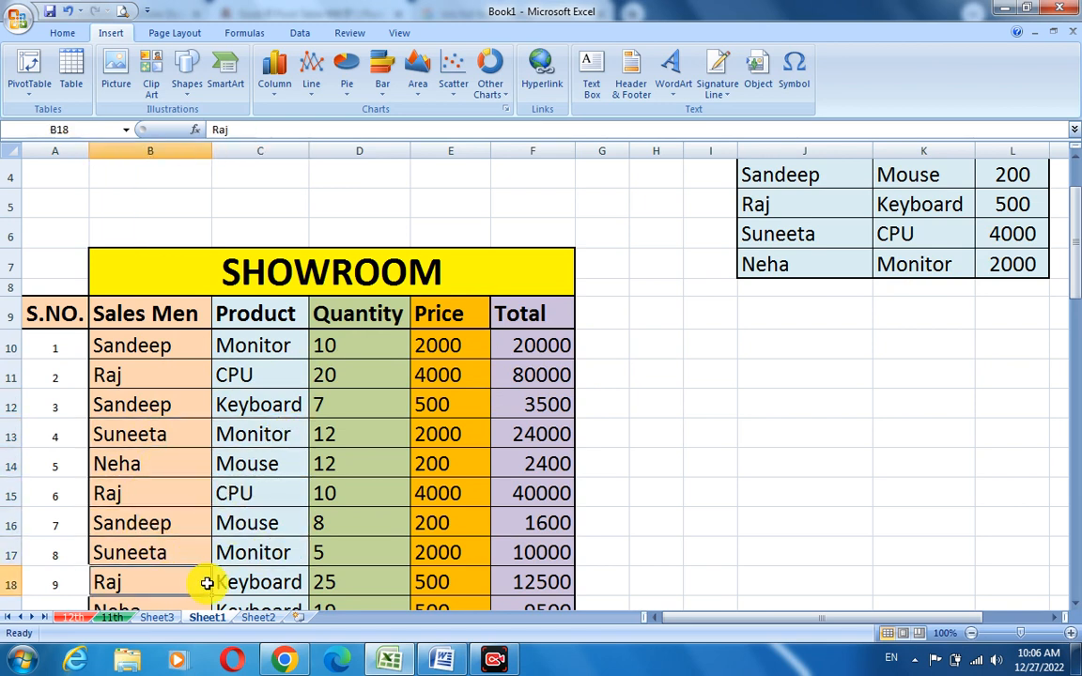
left_click(225, 582)
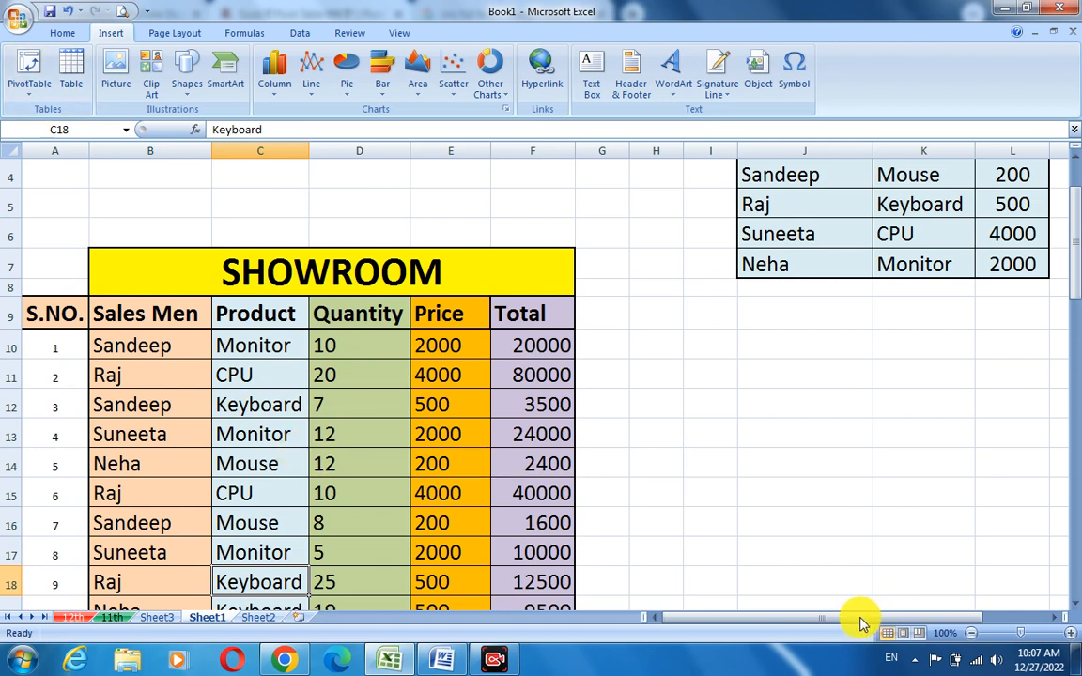
- Create a PivotTable on a new worksheet from the SHOWROOM table range B9:F57
left_click_drag(162, 313, 546, 571)
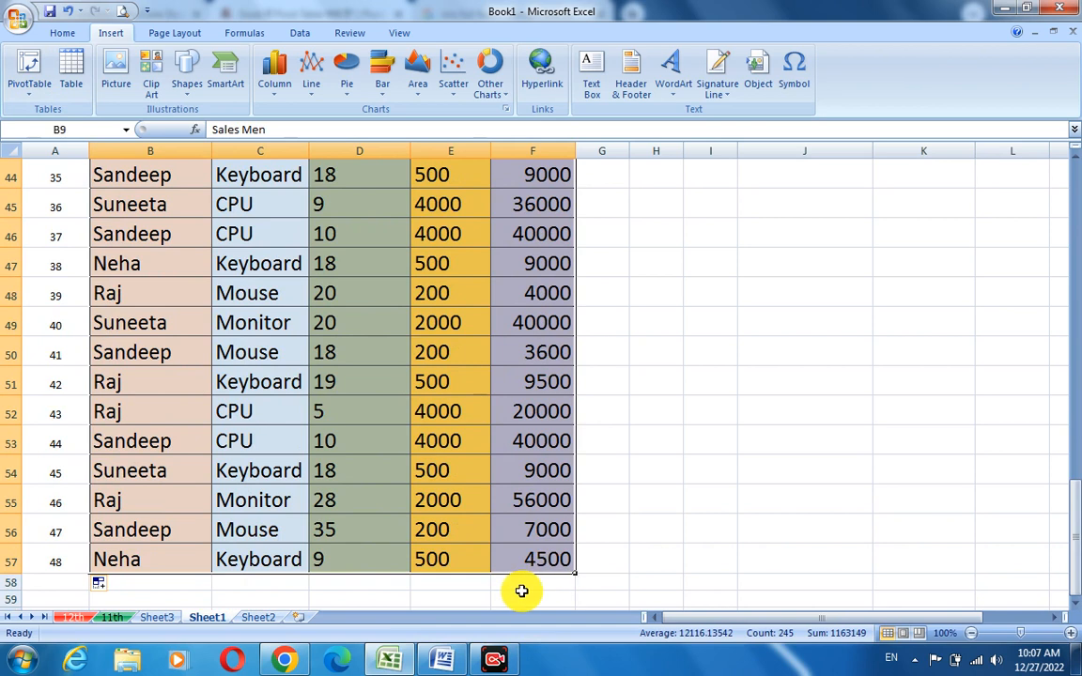
scroll(596, 494, "up", 4)
scroll(596, 494, "up", 10)
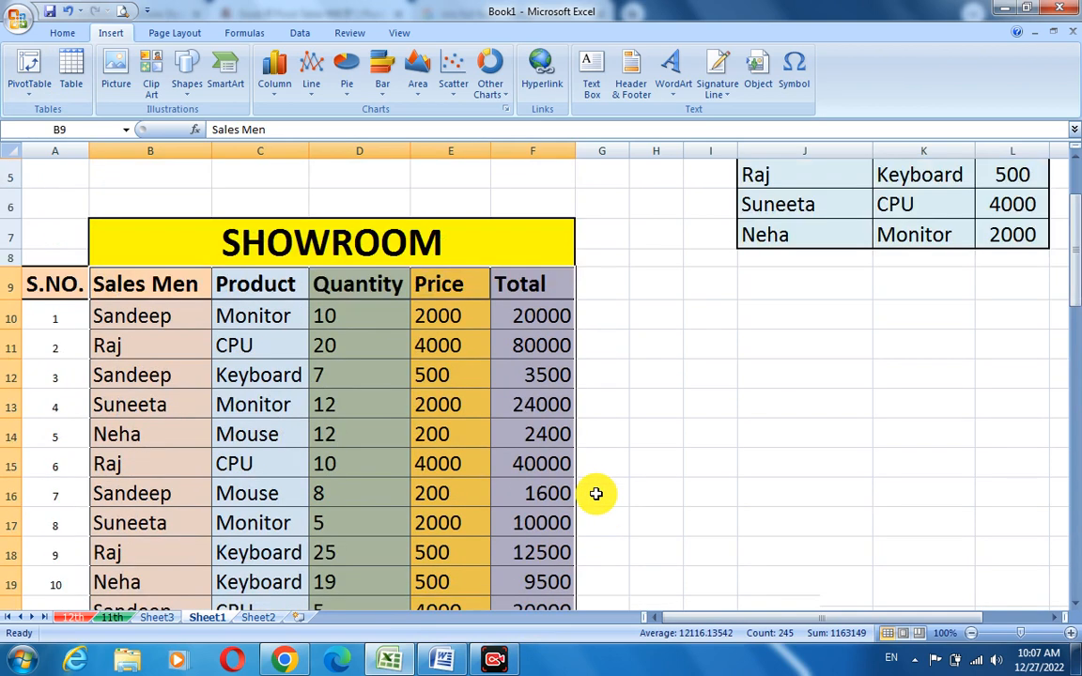
left_click(38, 91)
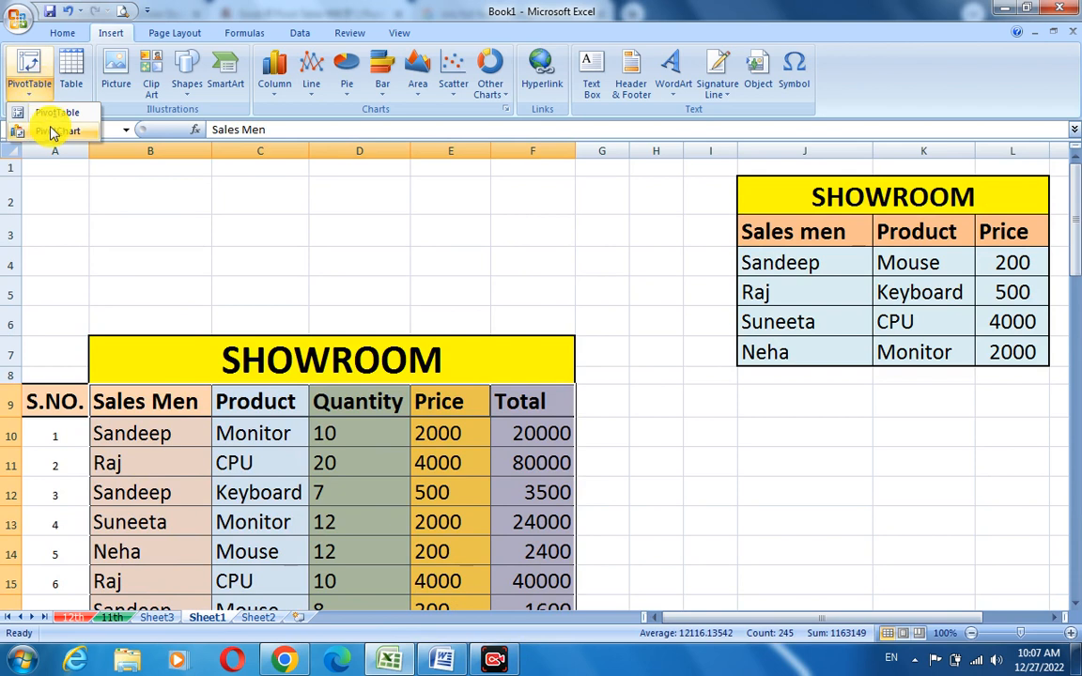
left_click(58, 113)
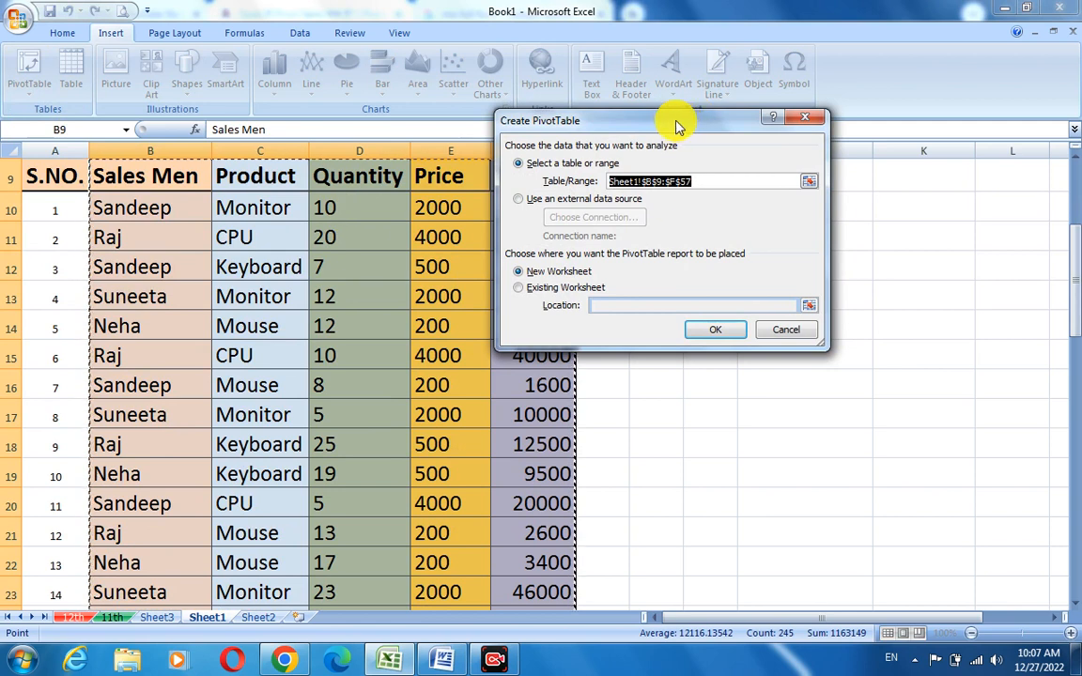
left_click_drag(672, 126, 613, 191)
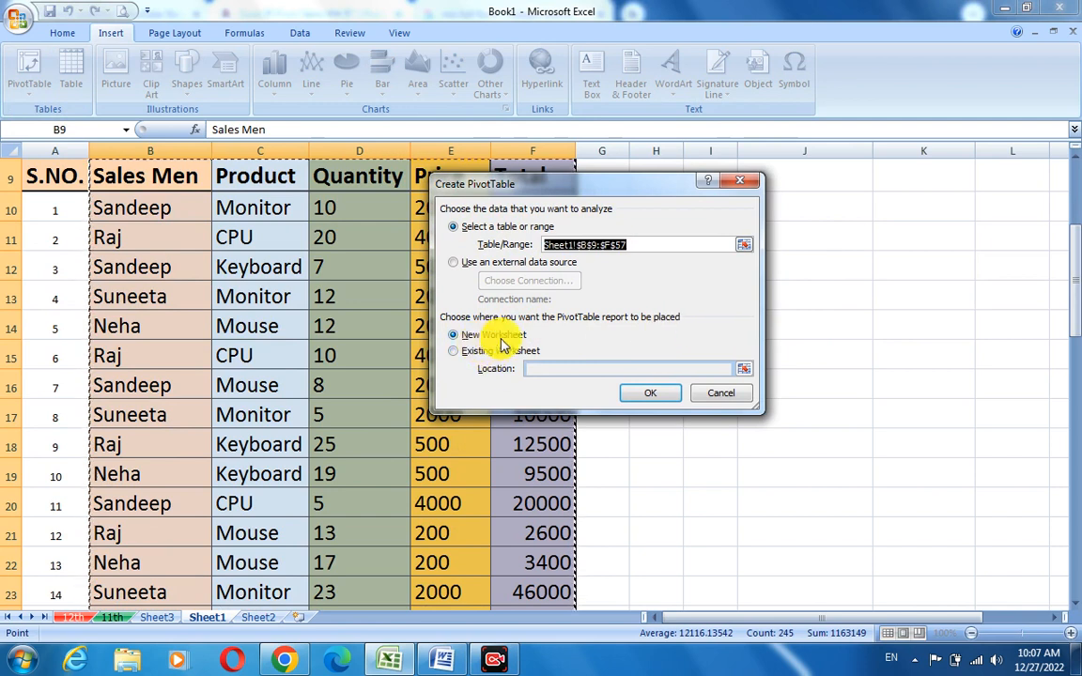
left_click_drag(582, 194, 653, 182)
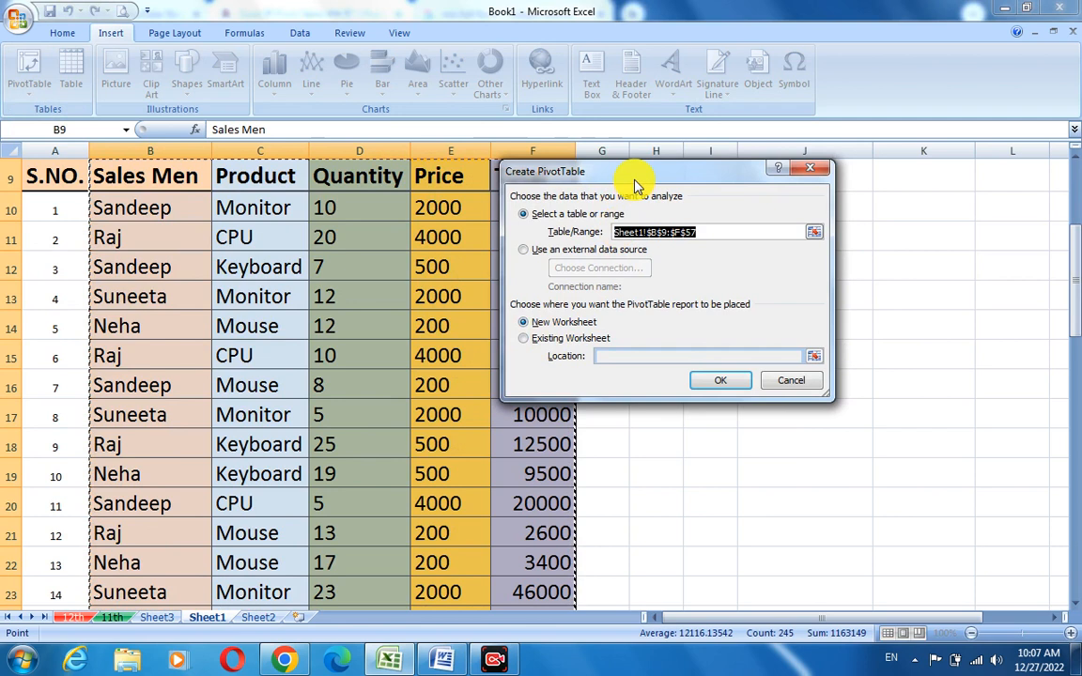
left_click_drag(633, 178, 709, 158)
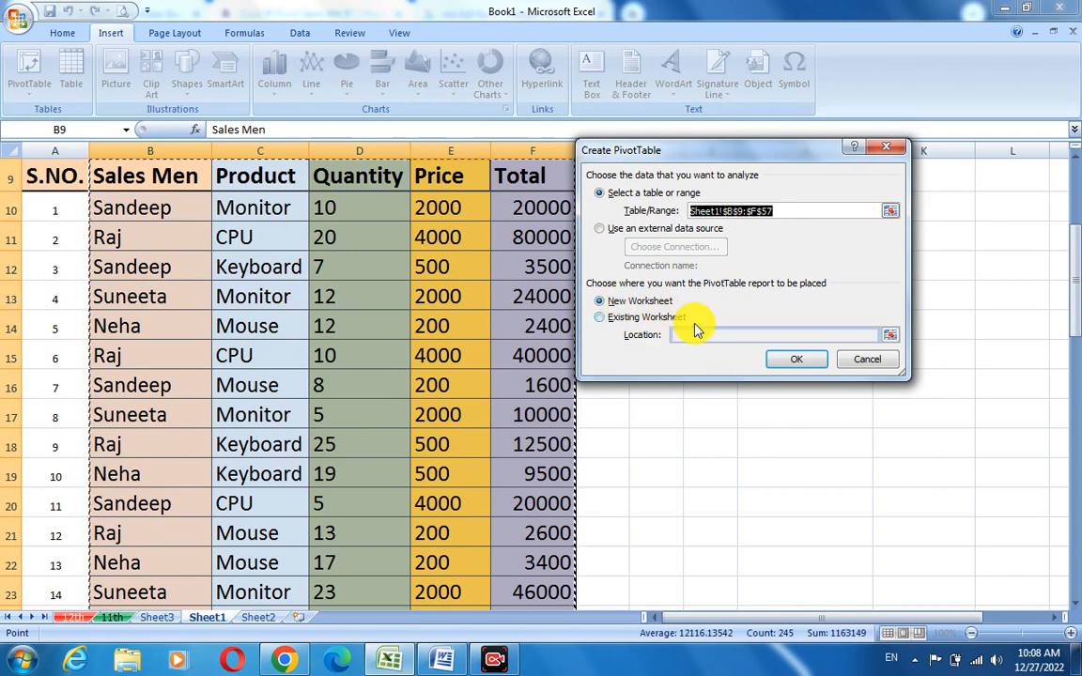
left_click(797, 359)
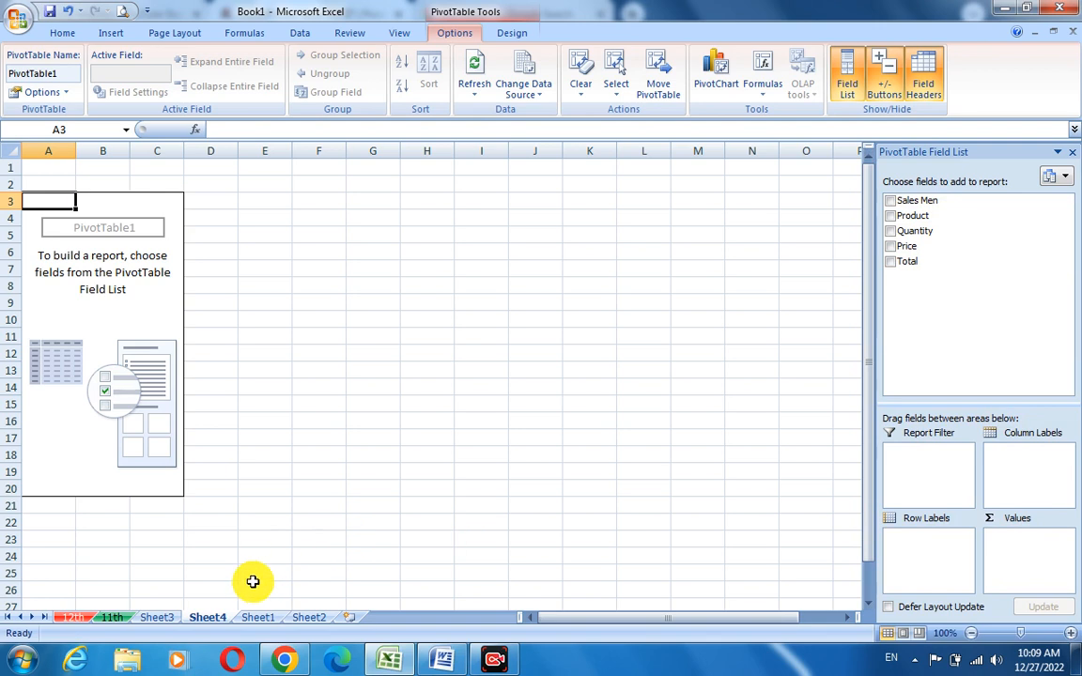
- Look through the other worksheets and the SHOWROOM source table before returning to the PivotTable sheet
left_click(156, 619)
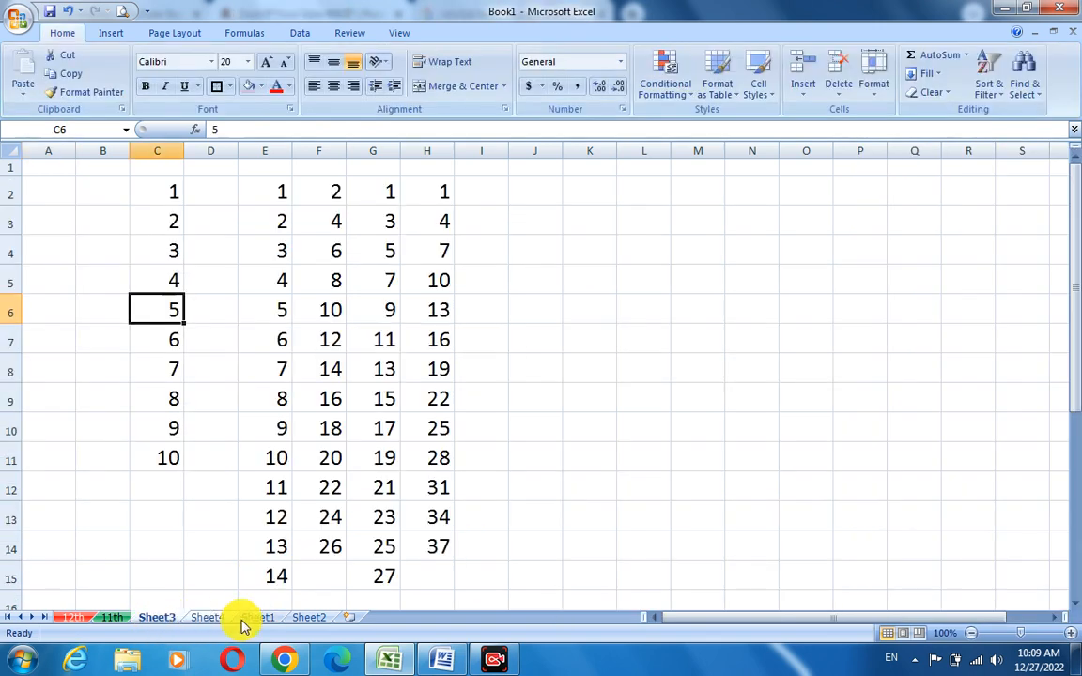
left_click(294, 620)
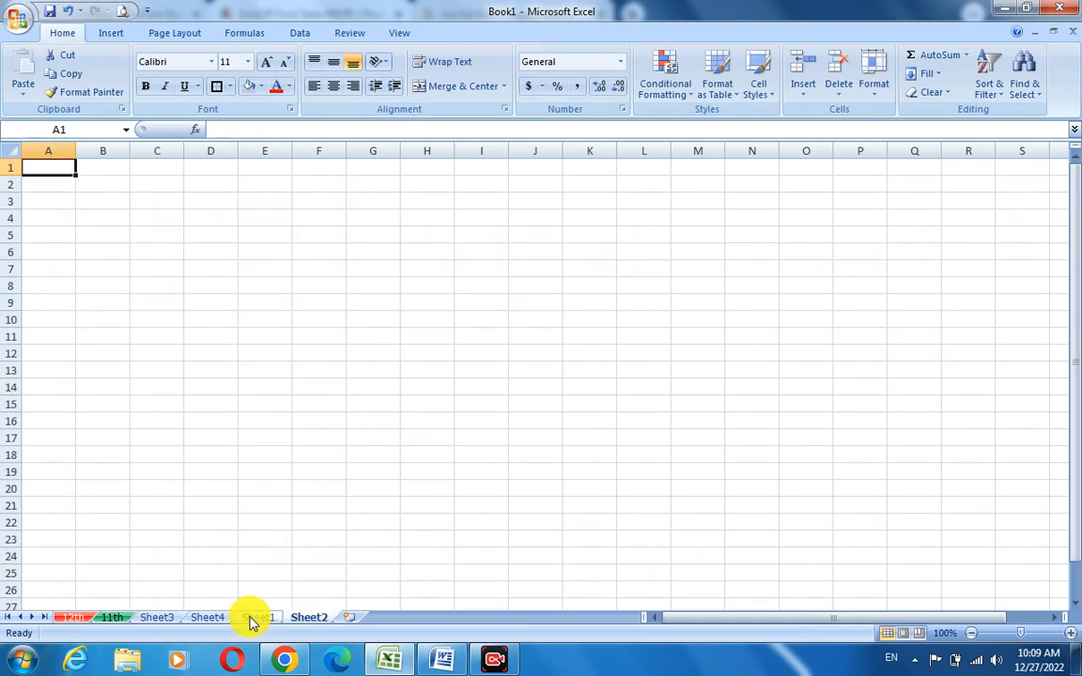
left_click(251, 620)
scroll(640, 414, "up", 1)
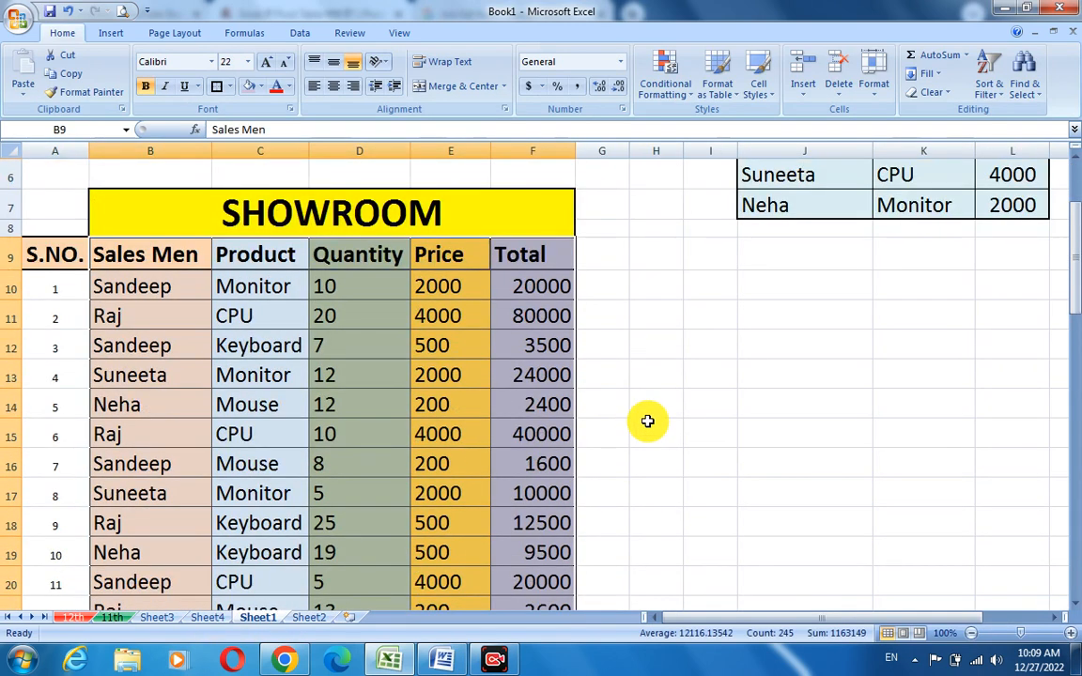
scroll(660, 421, "down", 1)
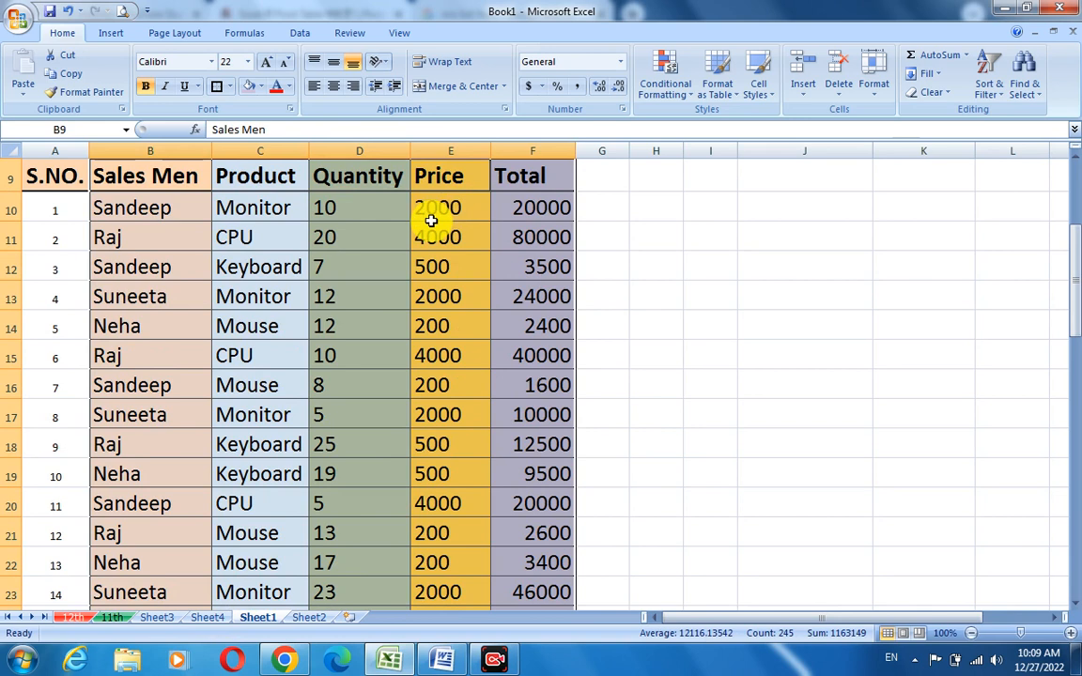
left_click(208, 618)
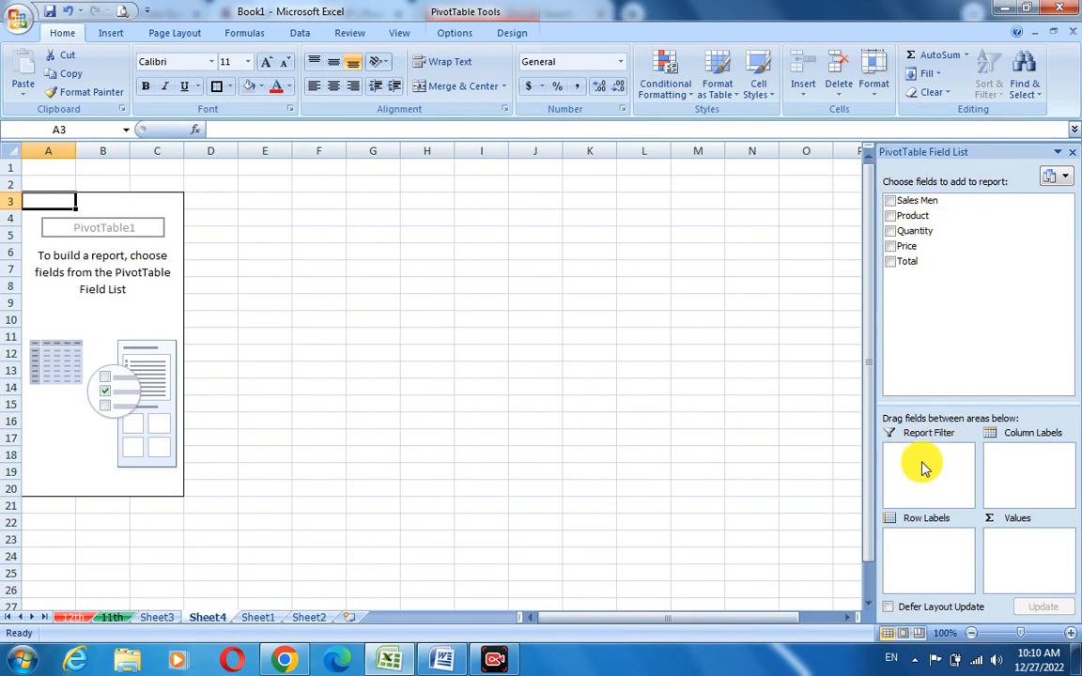
- Lay out the PivotTable with Sales Men as report filter, Product and Quantity as row labels, and Total as values
left_click_drag(916, 231, 922, 455)
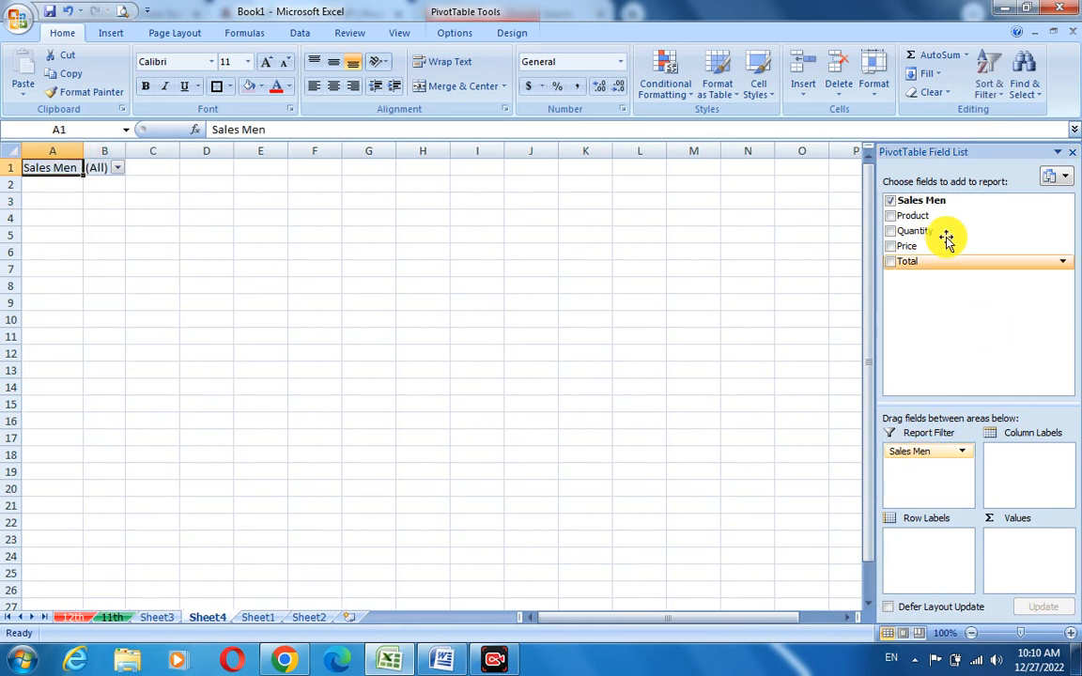
left_click_drag(932, 216, 922, 556)
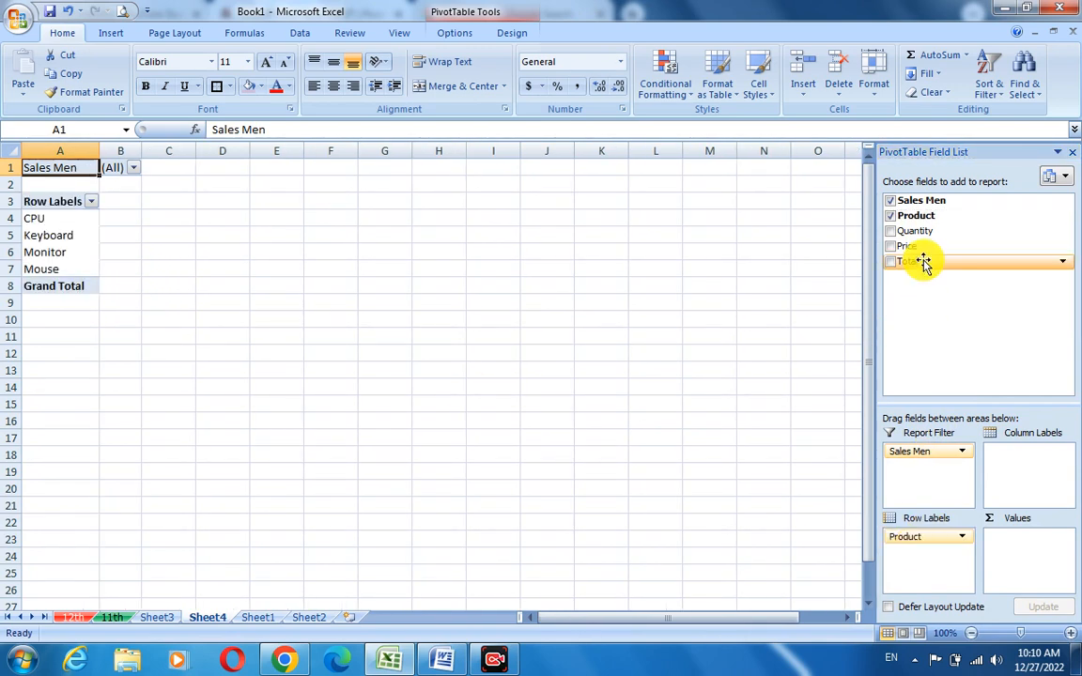
left_click_drag(936, 232, 924, 553)
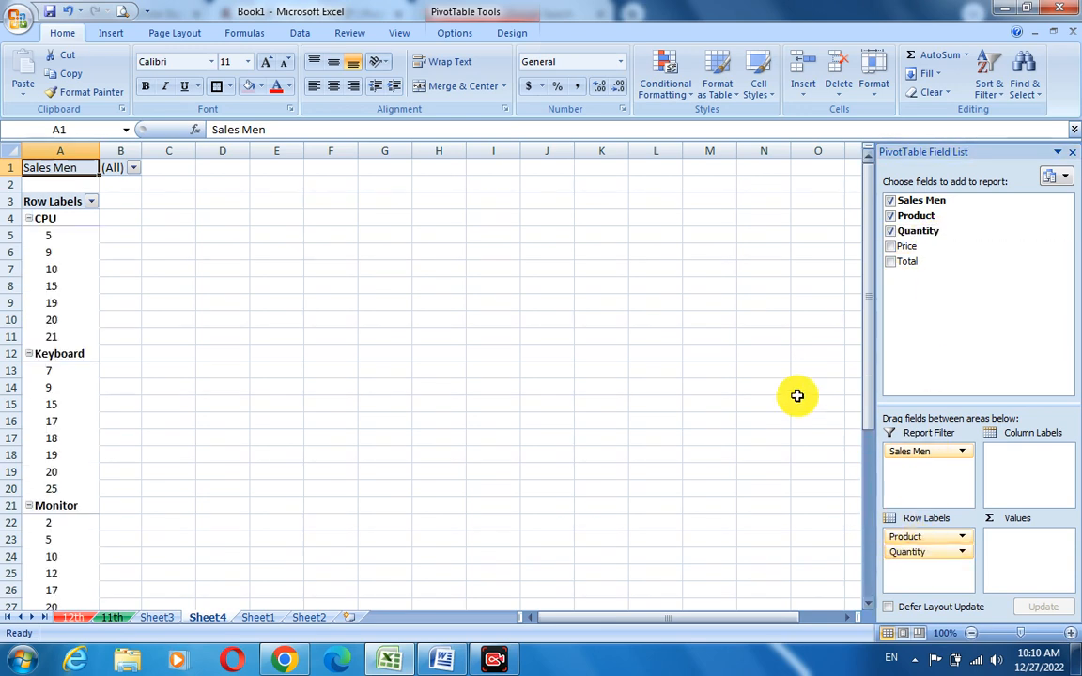
left_click_drag(920, 264, 1007, 536)
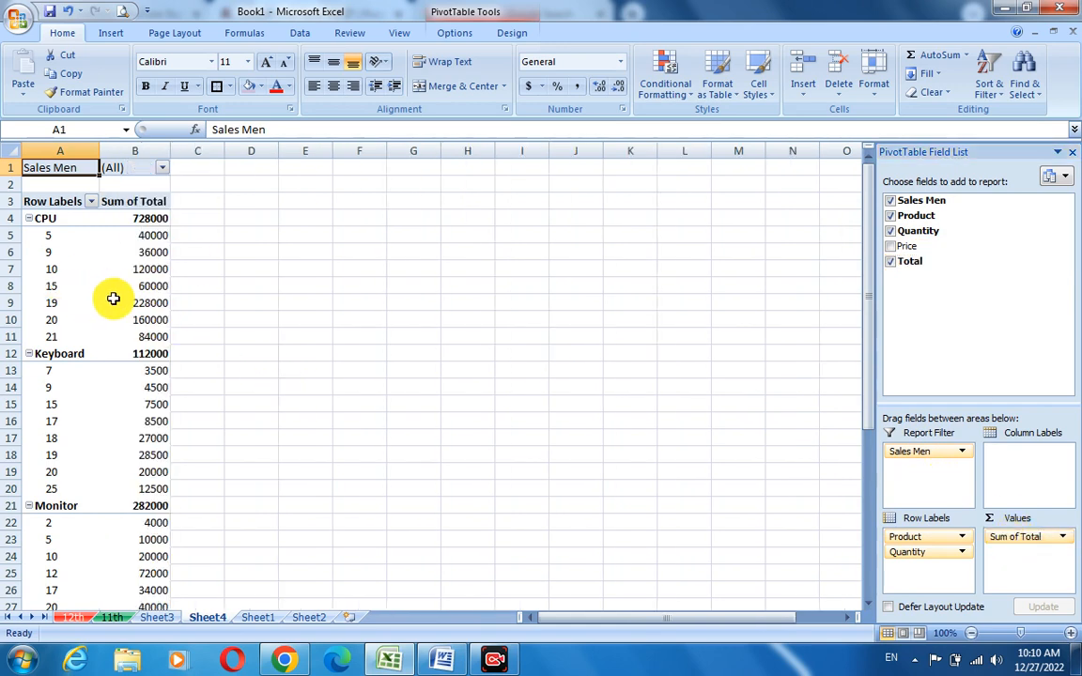
- Filter the PivotTable's Sales Men report filter to Sandeep
left_click(256, 618)
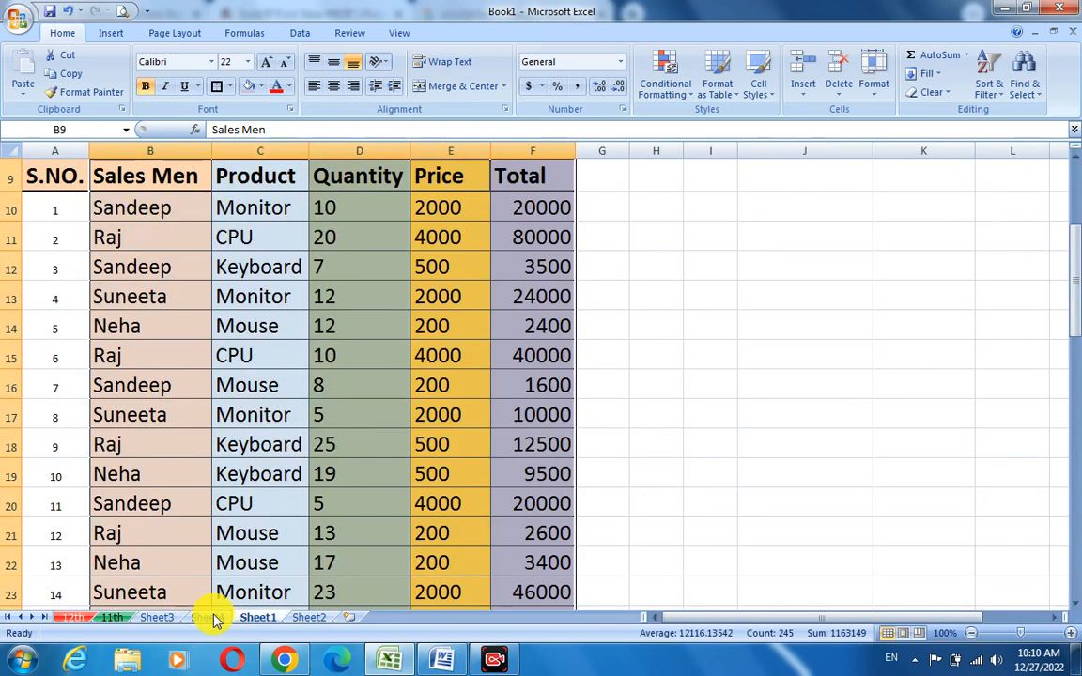
left_click(209, 618)
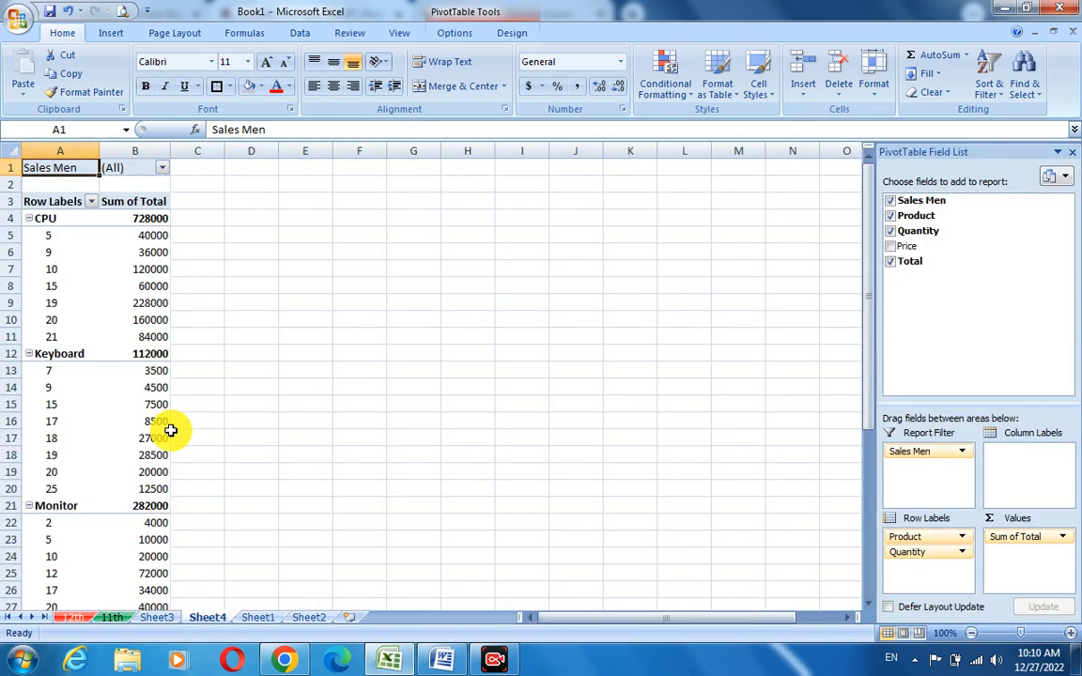
left_click(161, 167)
left_click(47, 227)
left_click(55, 358)
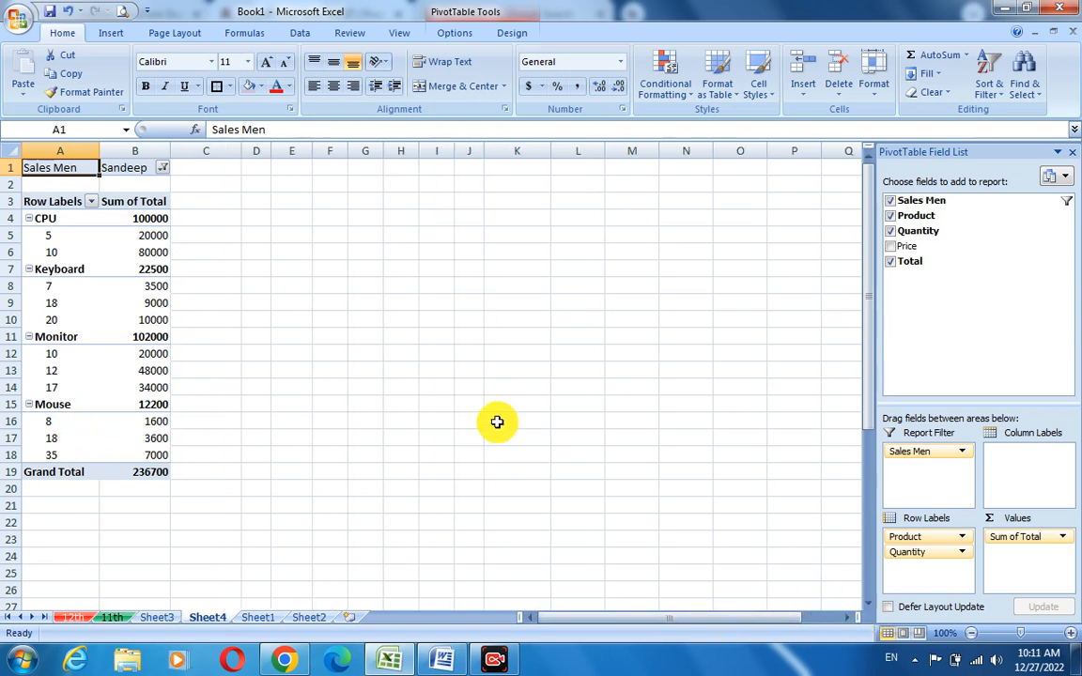
- Move Quantity from the row labels into the values area and filter Sales Men to Neha
mouse_move(109, 273)
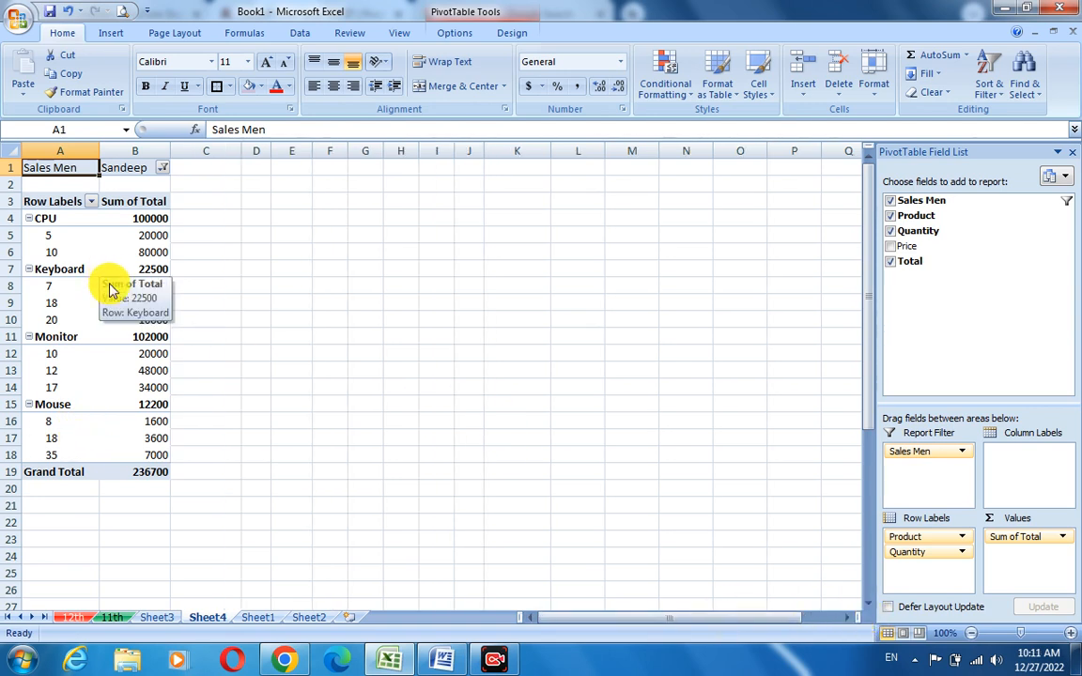
left_click_drag(928, 554, 1021, 563)
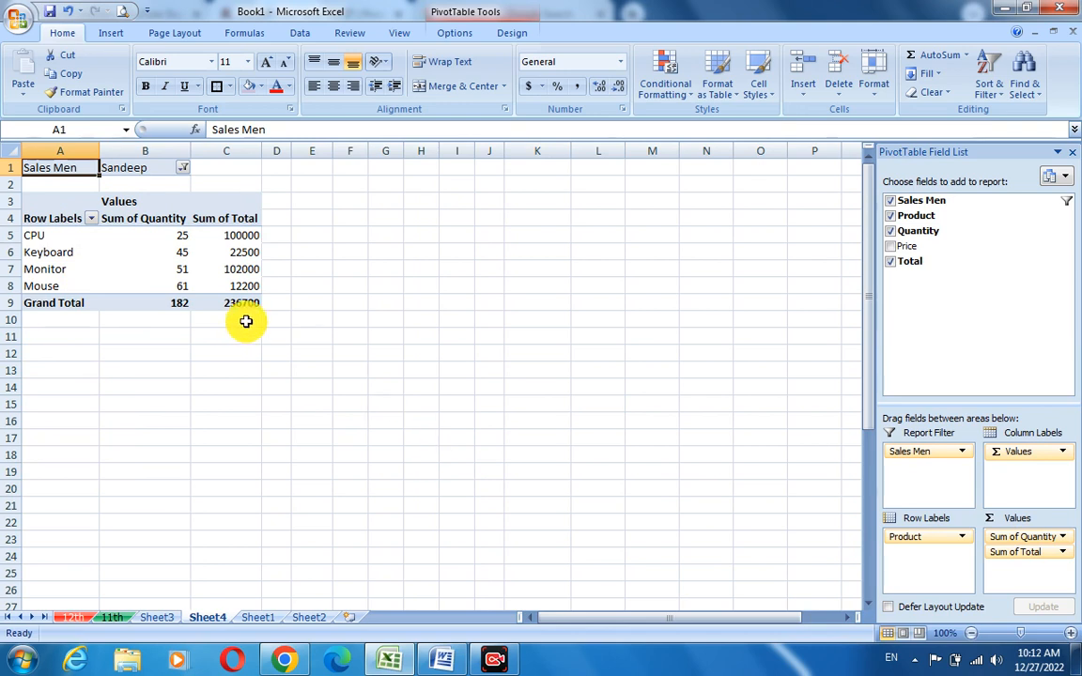
left_click(182, 168)
left_click(62, 200)
left_click(81, 361)
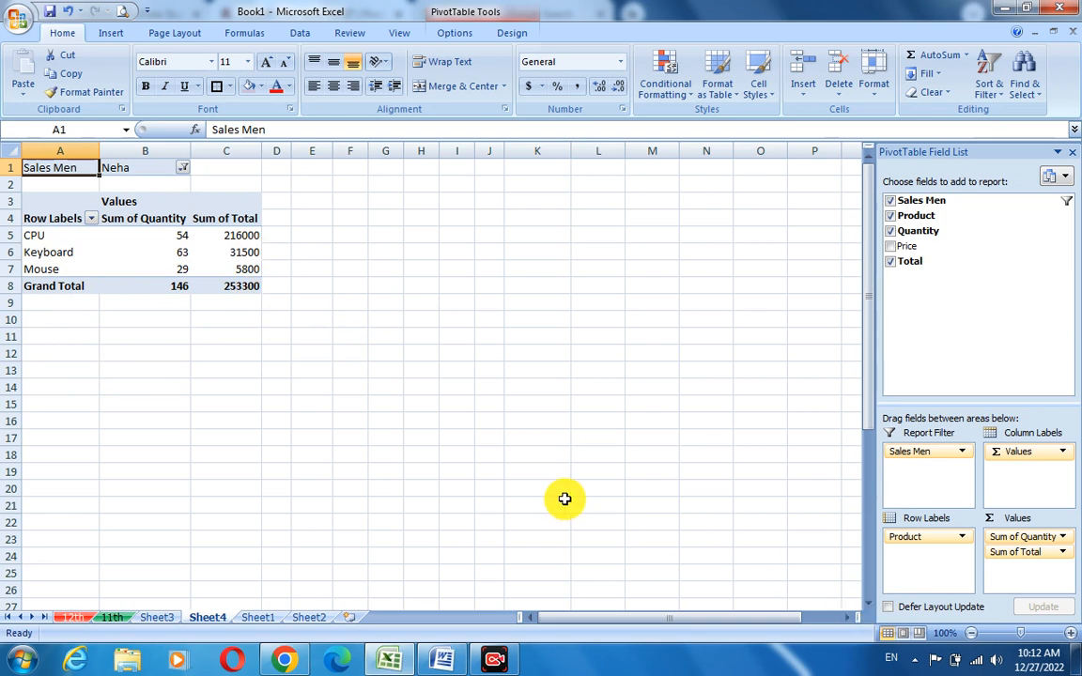
- Filter the Sales Men report filter to Suneeta
left_click(183, 169)
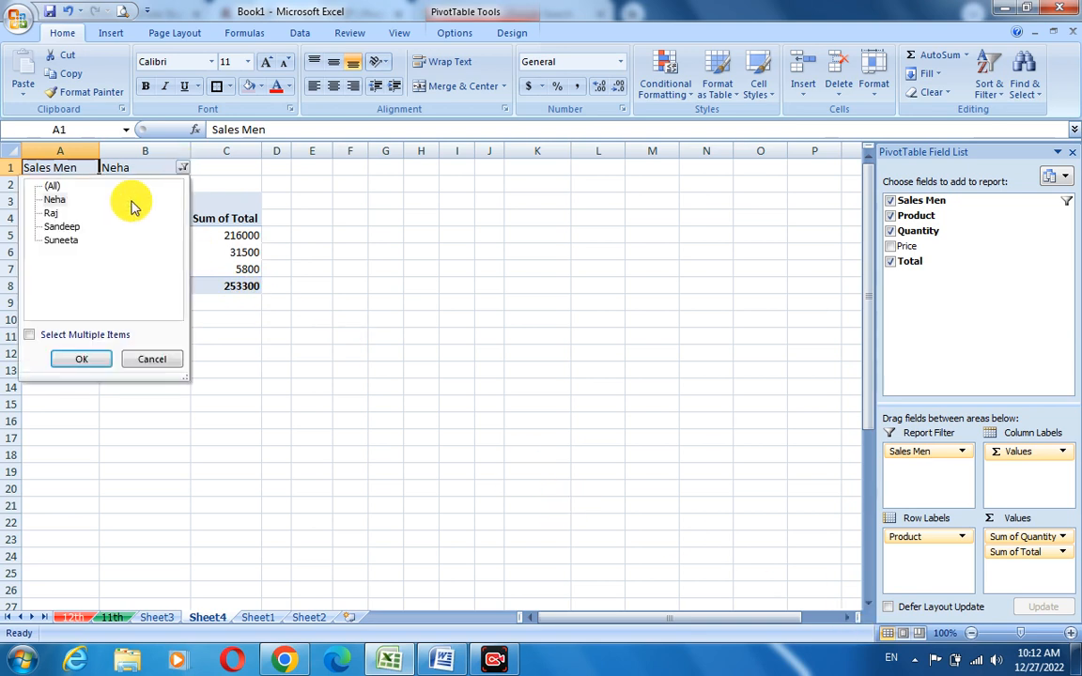
left_click(66, 241)
left_click(81, 358)
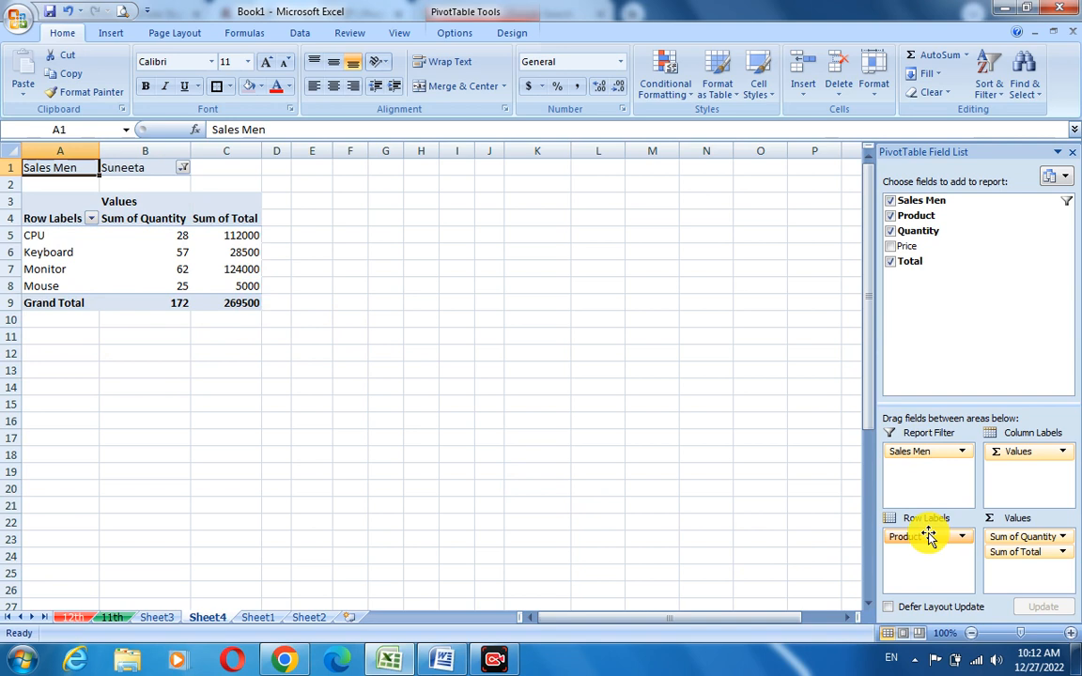
- Swap Product into the report filter and Sales Men into the row labels, and filter Product to CPU
mouse_move(930, 540)
left_mouse_down()
mouse_move(925, 460)
mouse_move(925, 541)
left_mouse_up()
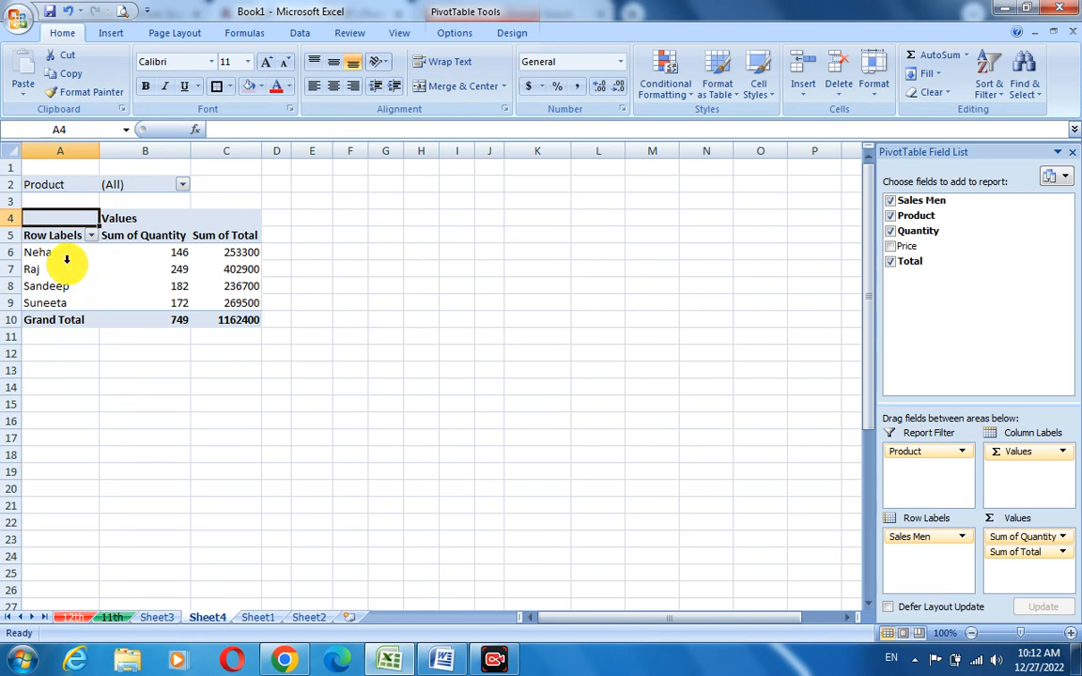
left_click(182, 186)
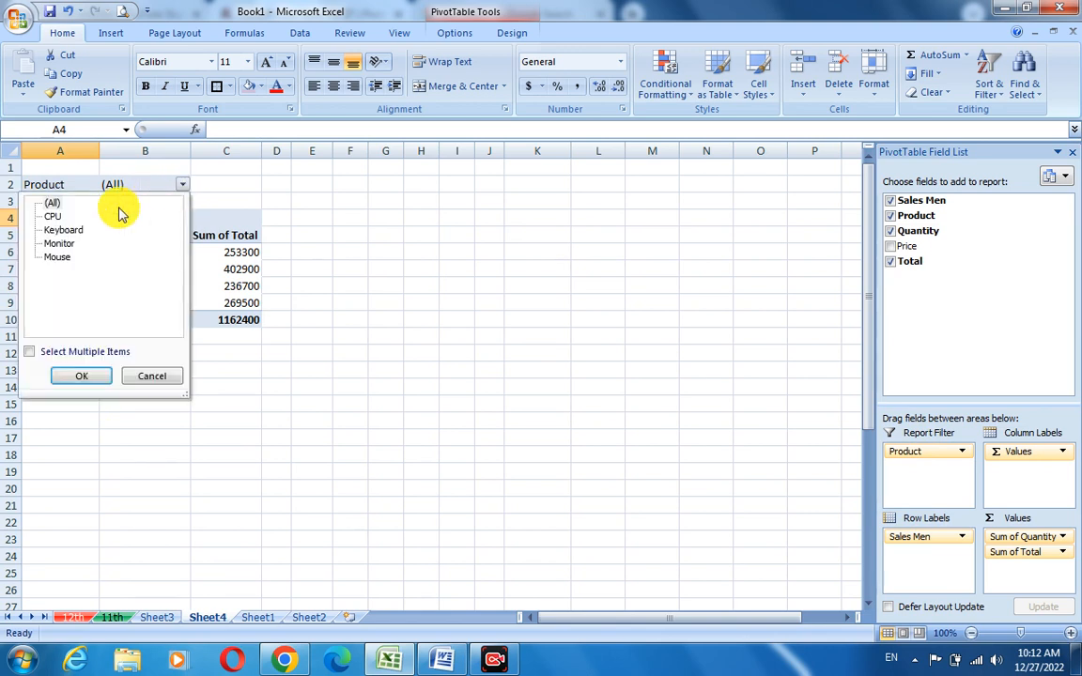
left_click(61, 221)
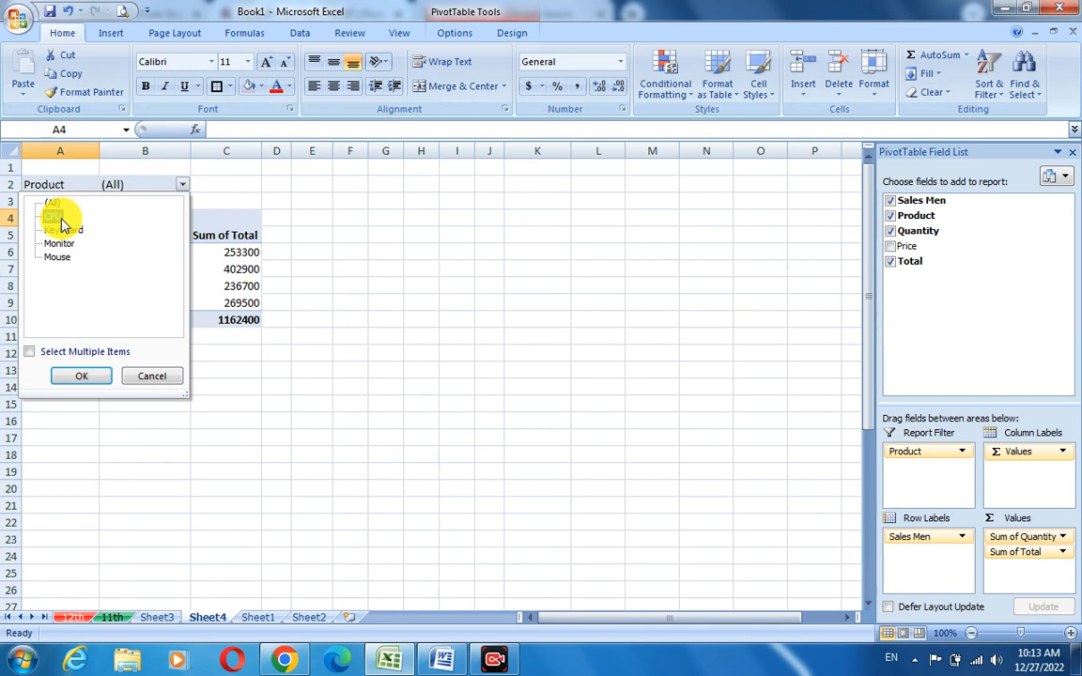
left_click(83, 375)
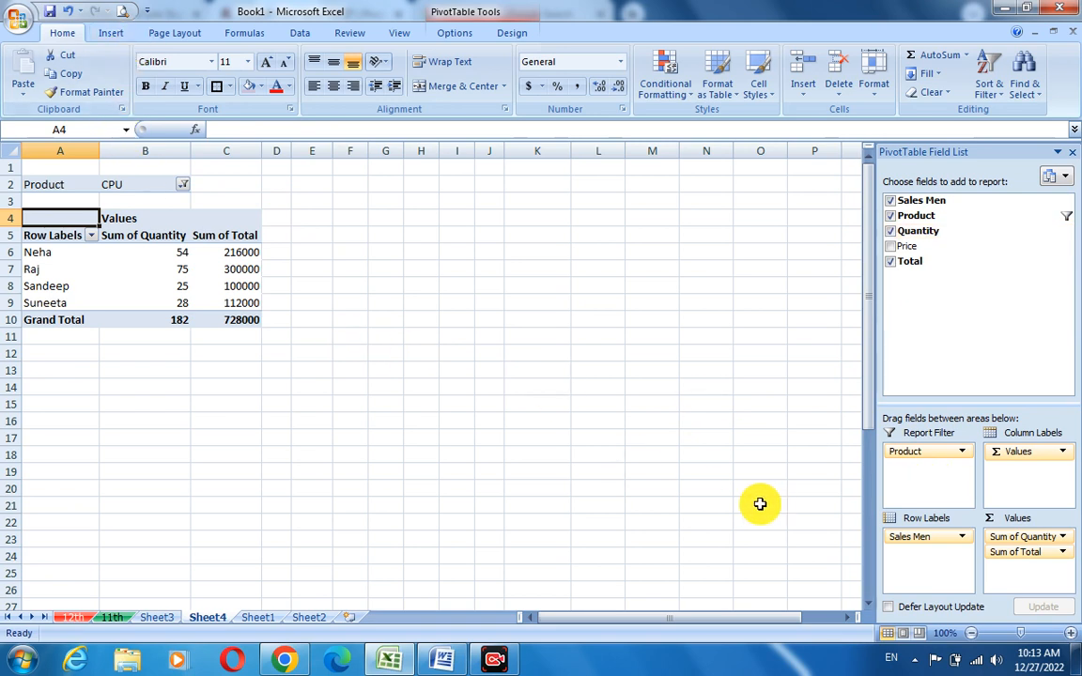
- Filter the Product report filter to Mouse
left_click(254, 620)
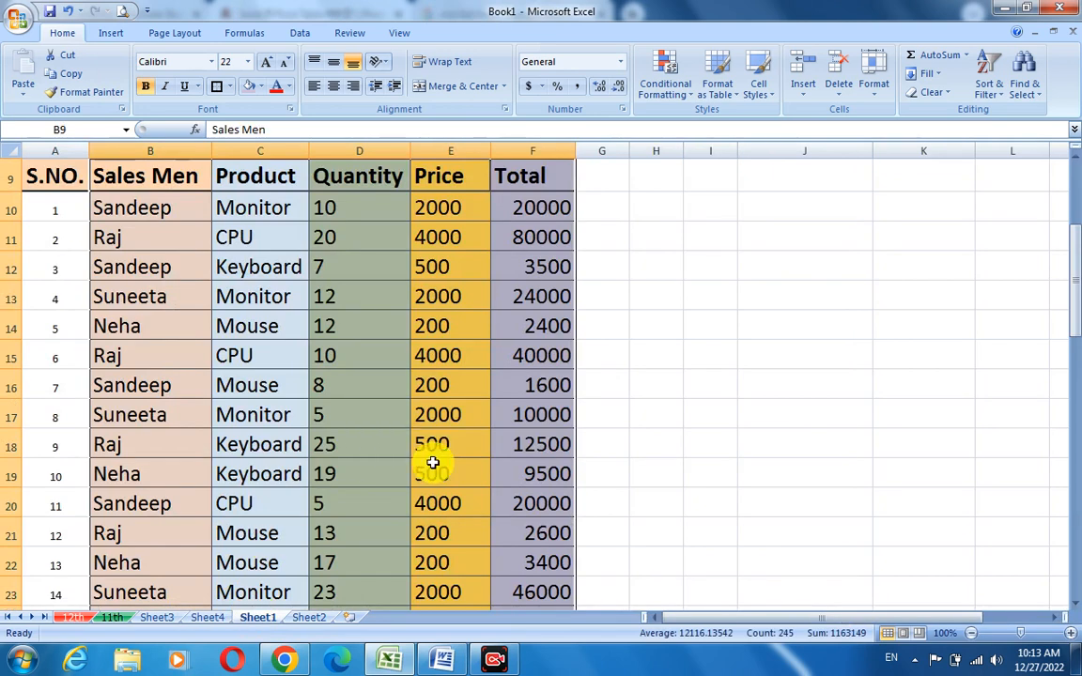
left_click(210, 619)
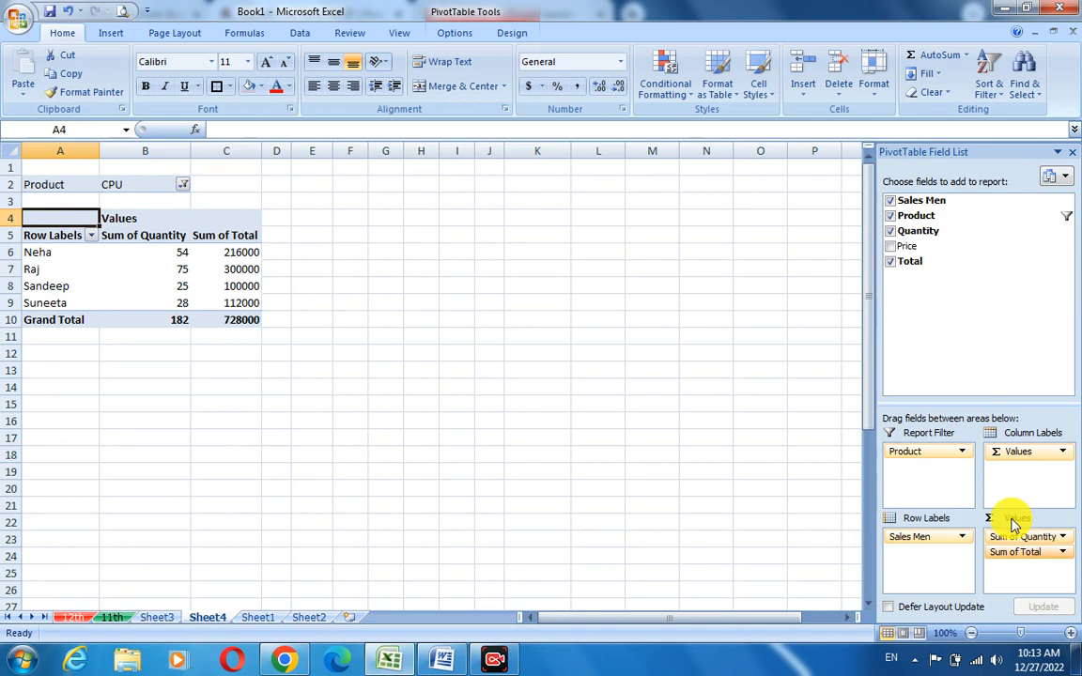
left_click(183, 184)
left_click(59, 257)
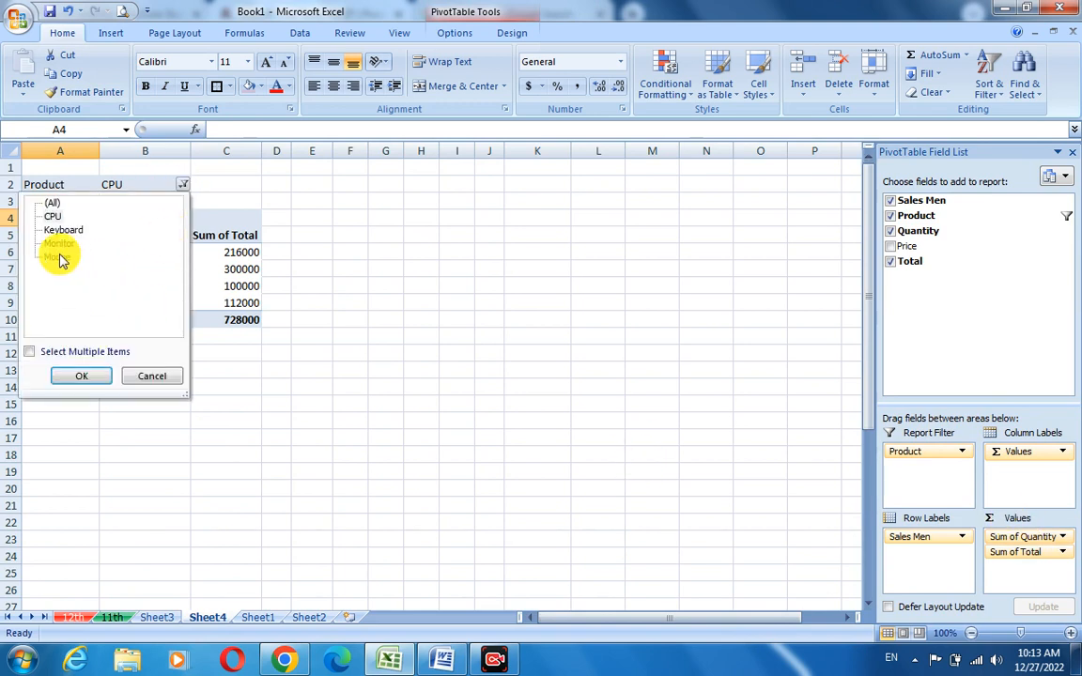
left_click(79, 376)
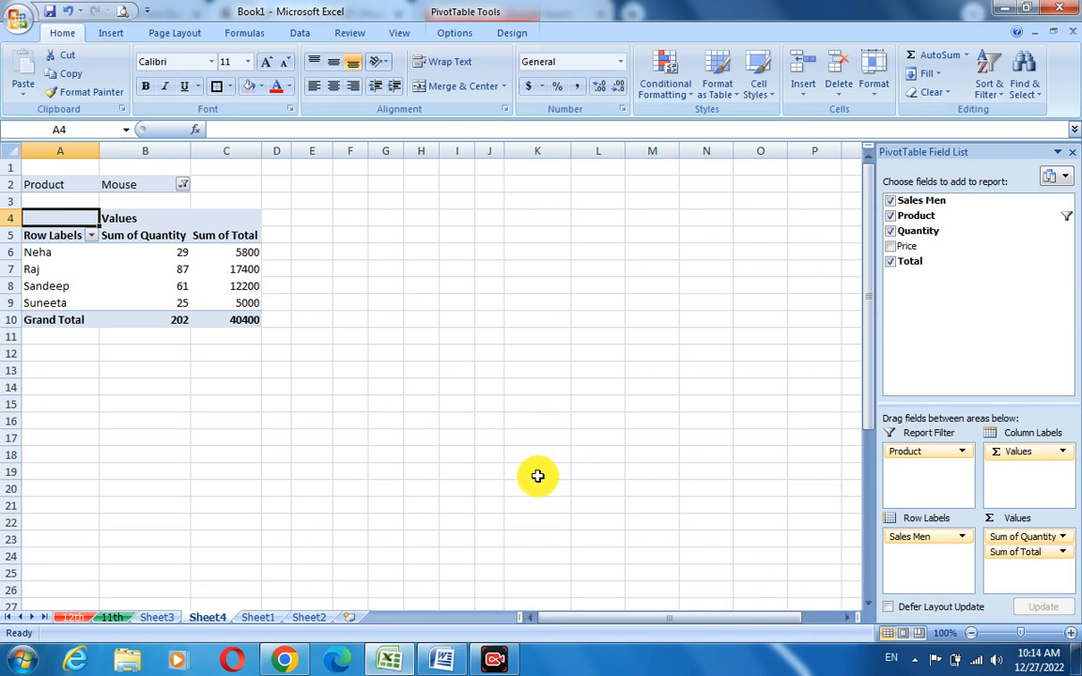
- Return to the SHOWROOM source table and select the first Sales Men entry
left_click(258, 618)
left_click(622, 351)
scroll(311, 368, "up", 1)
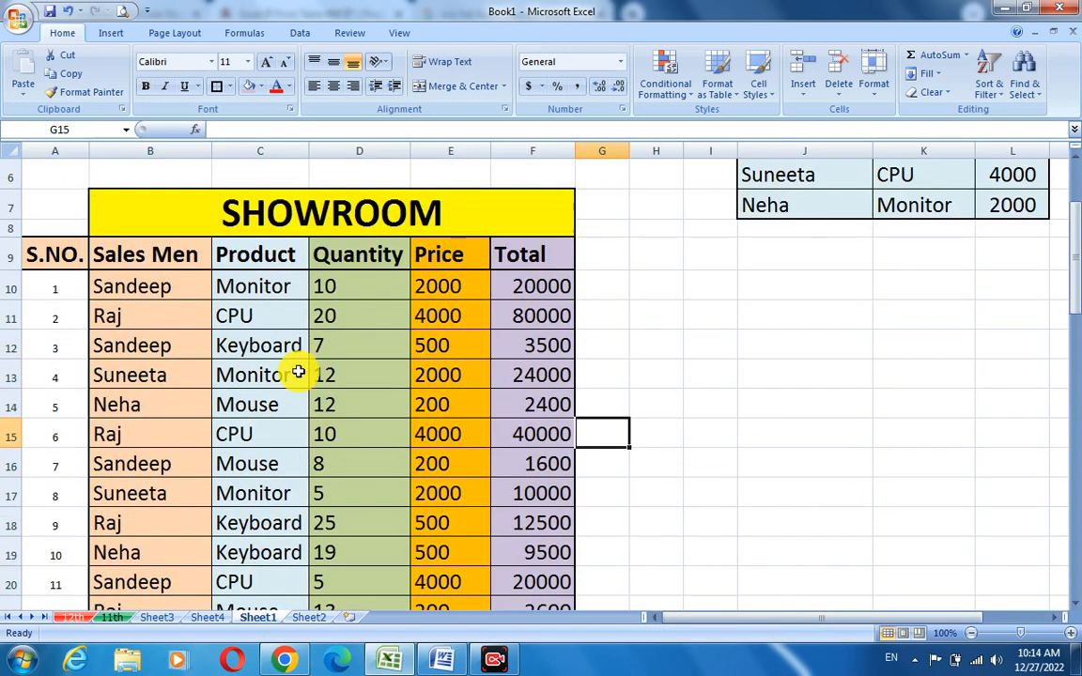
left_click(124, 291)
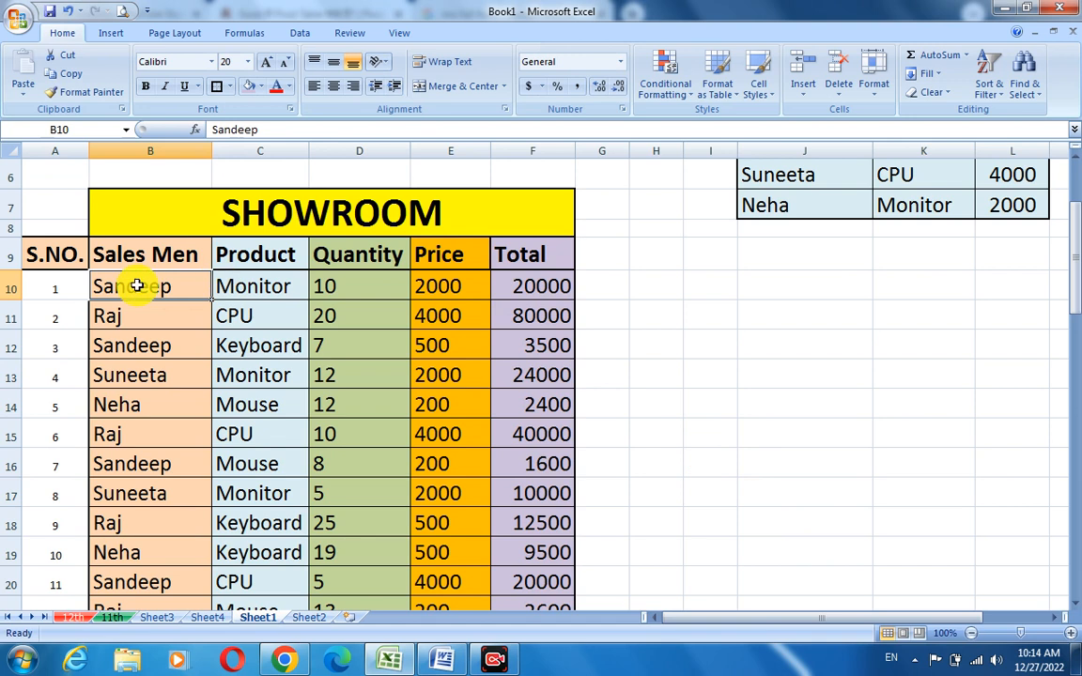
- Examine the Price and Total formulas in the first data row of the SHOWROOM table
left_click(563, 284)
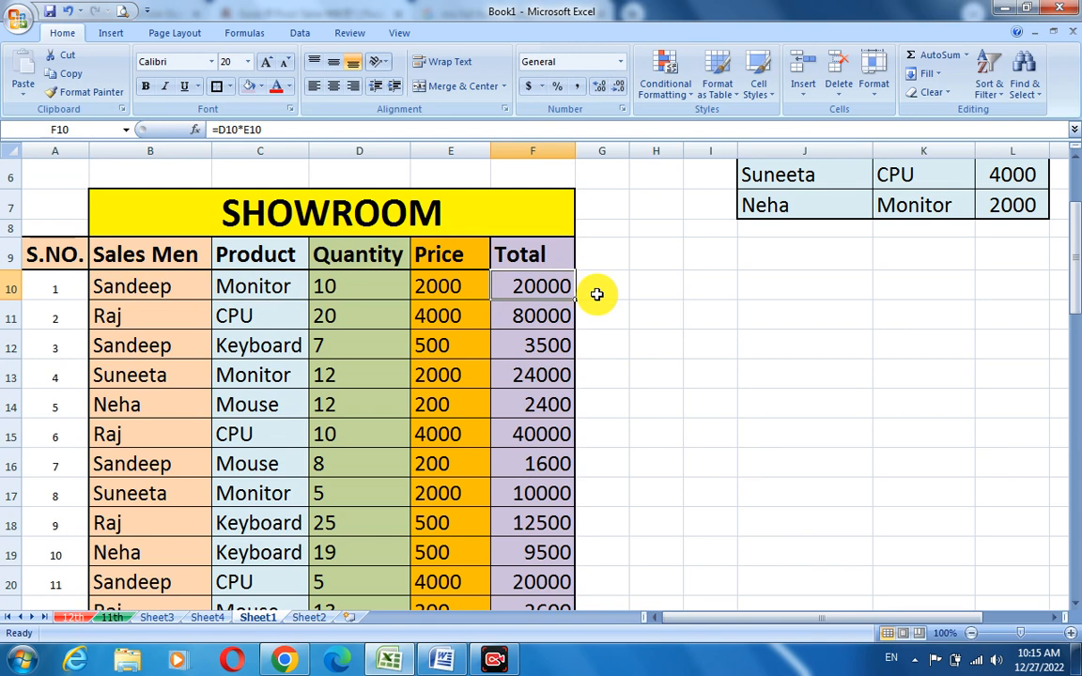
left_click(263, 286)
left_click(376, 286)
left_click(452, 287)
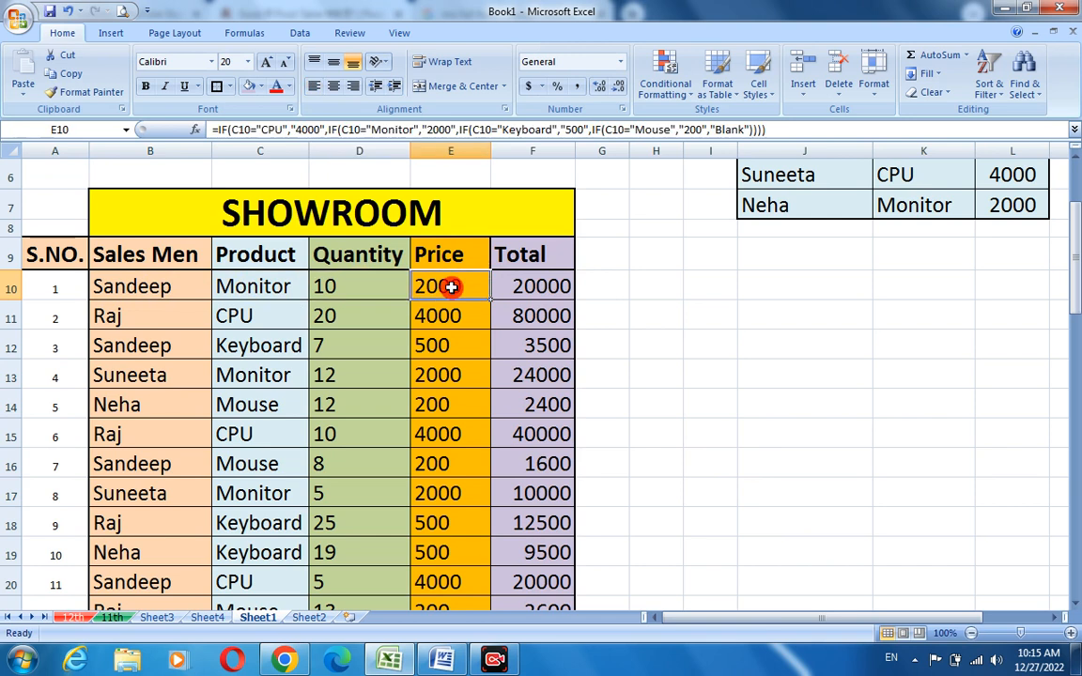
scroll(995, 268, "up", 2)
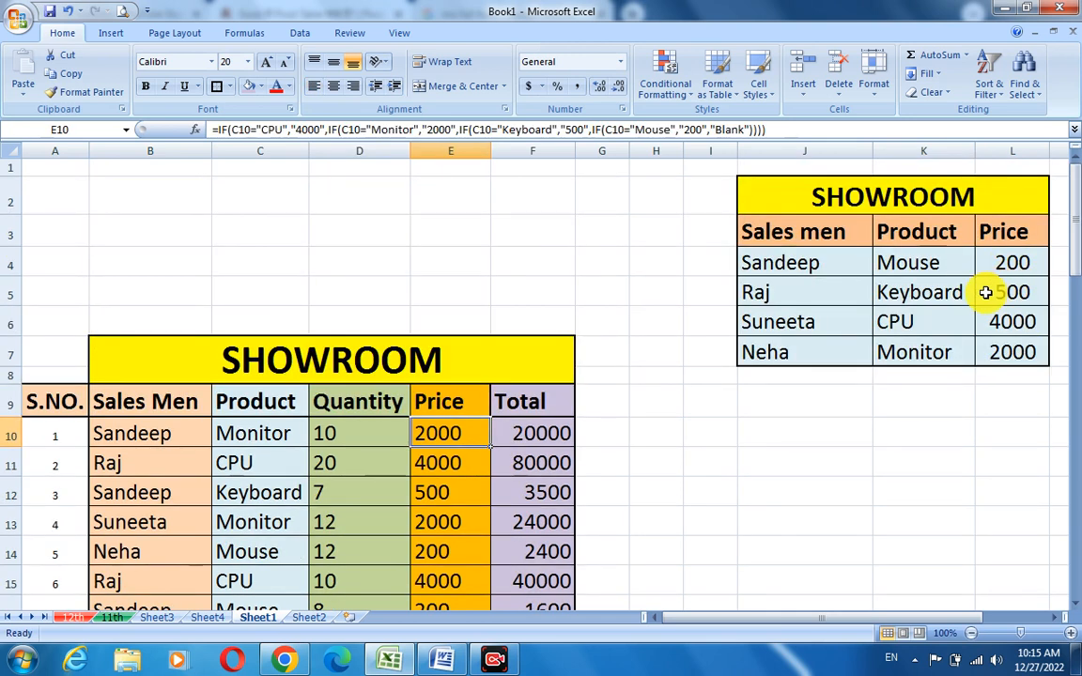
left_click(803, 133)
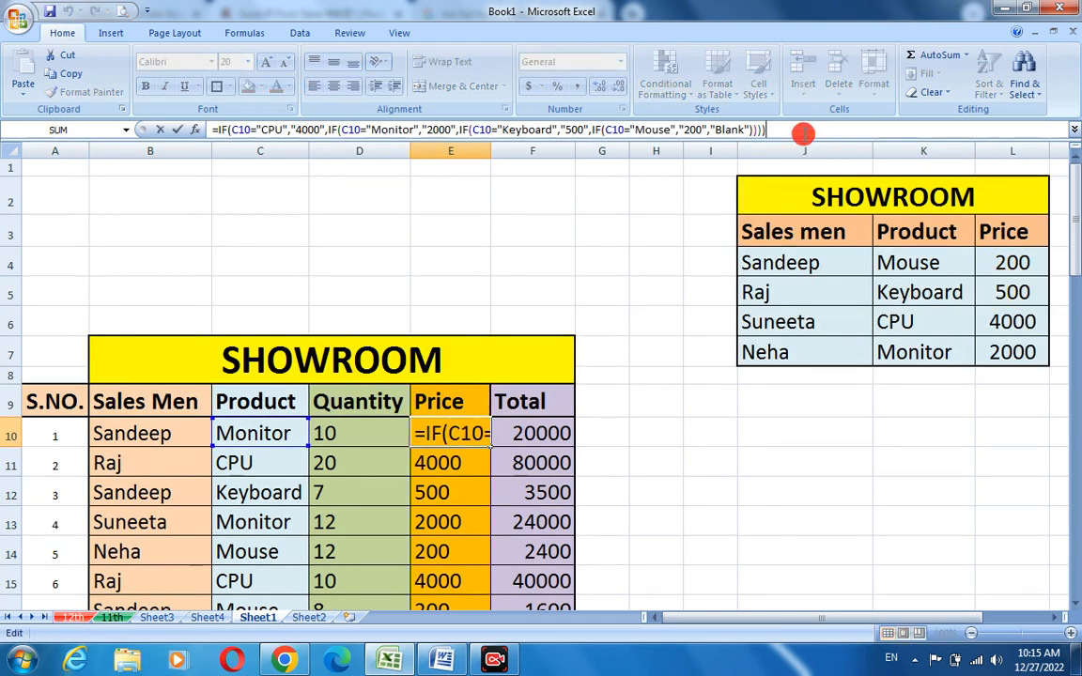
double_click(474, 433)
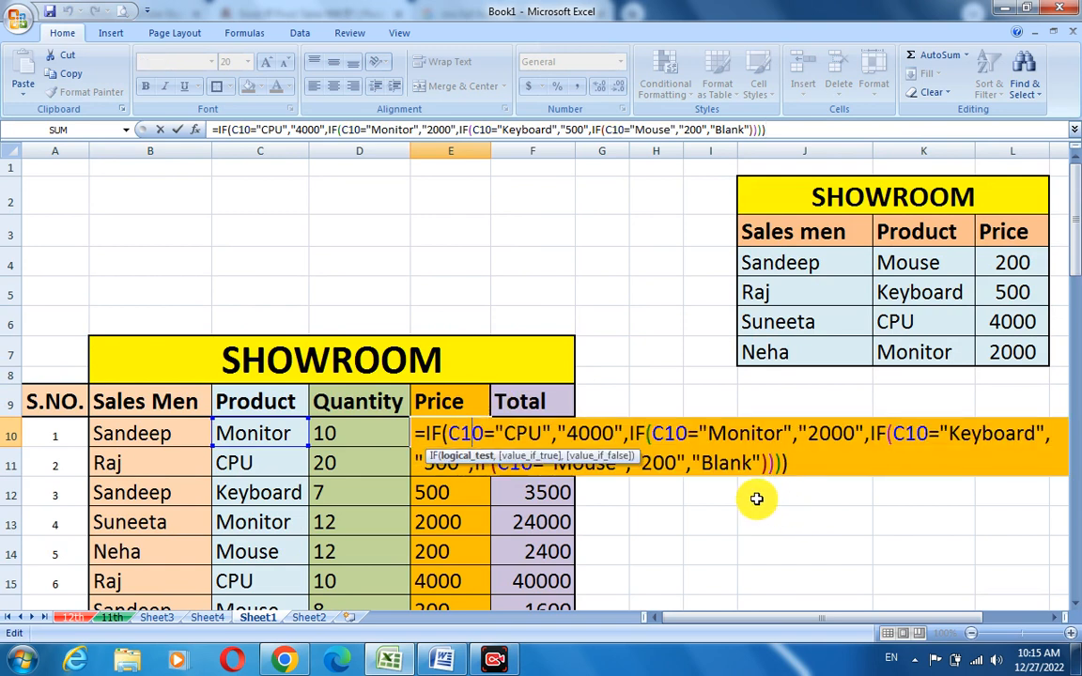
left_click(784, 462)
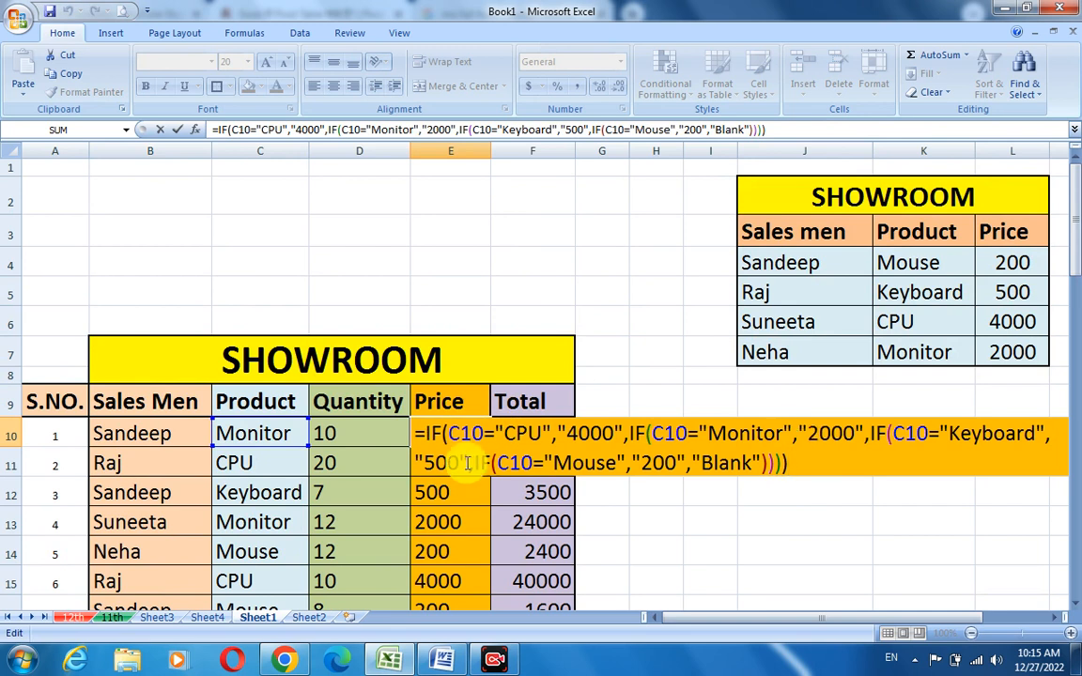
scroll(474, 463, "down", 2)
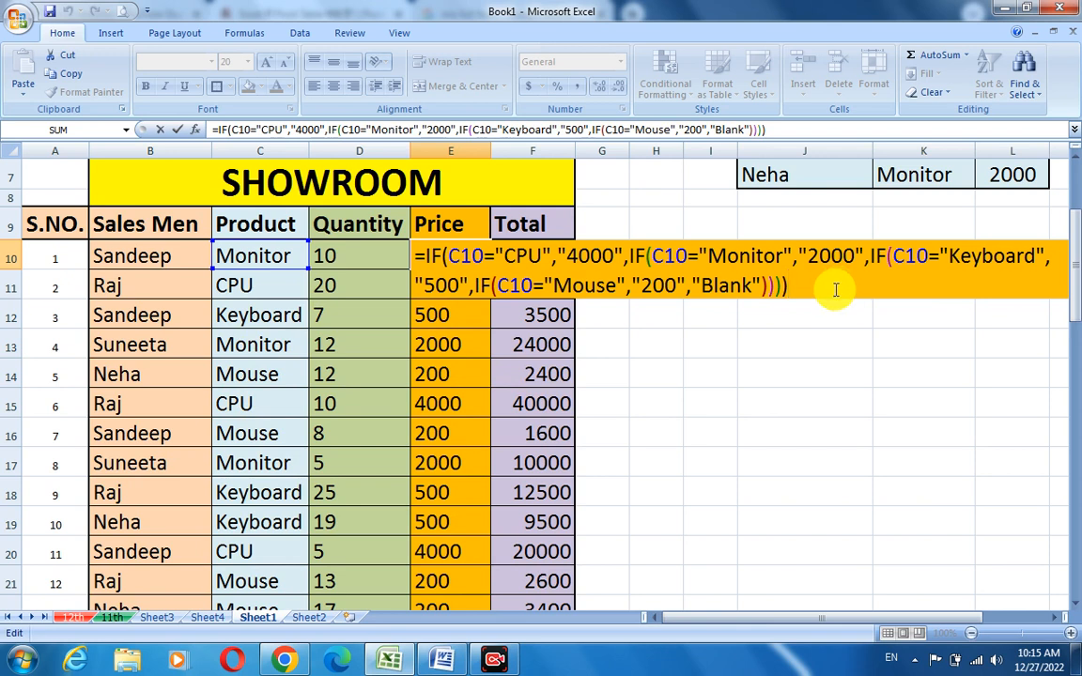
left_click(711, 345)
left_click(549, 266)
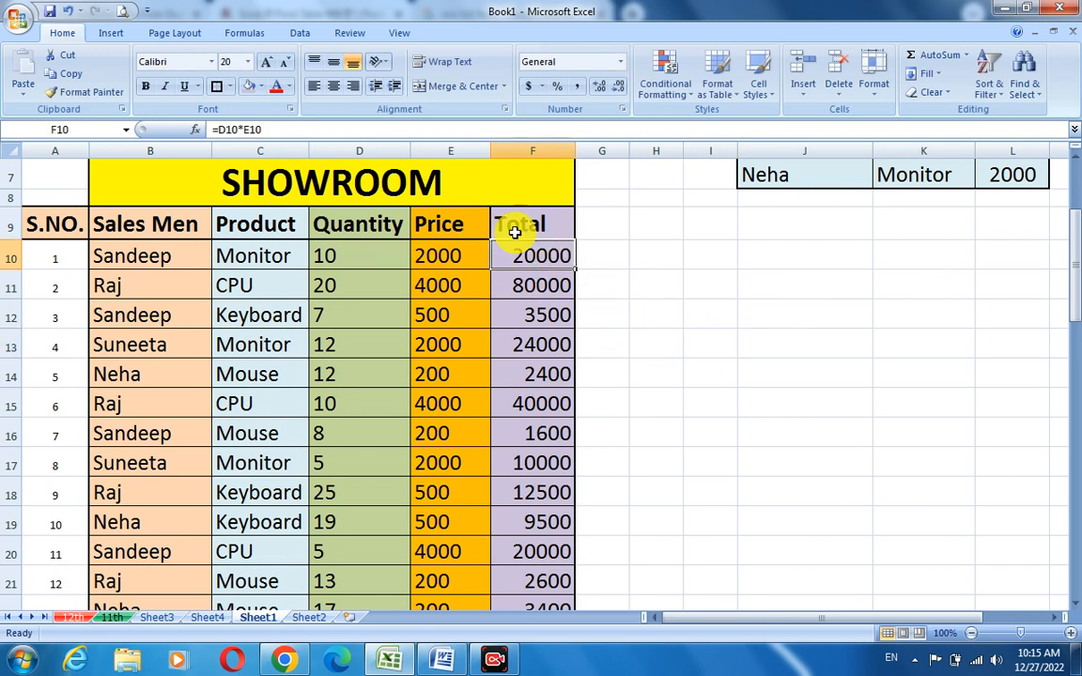
double_click(555, 254)
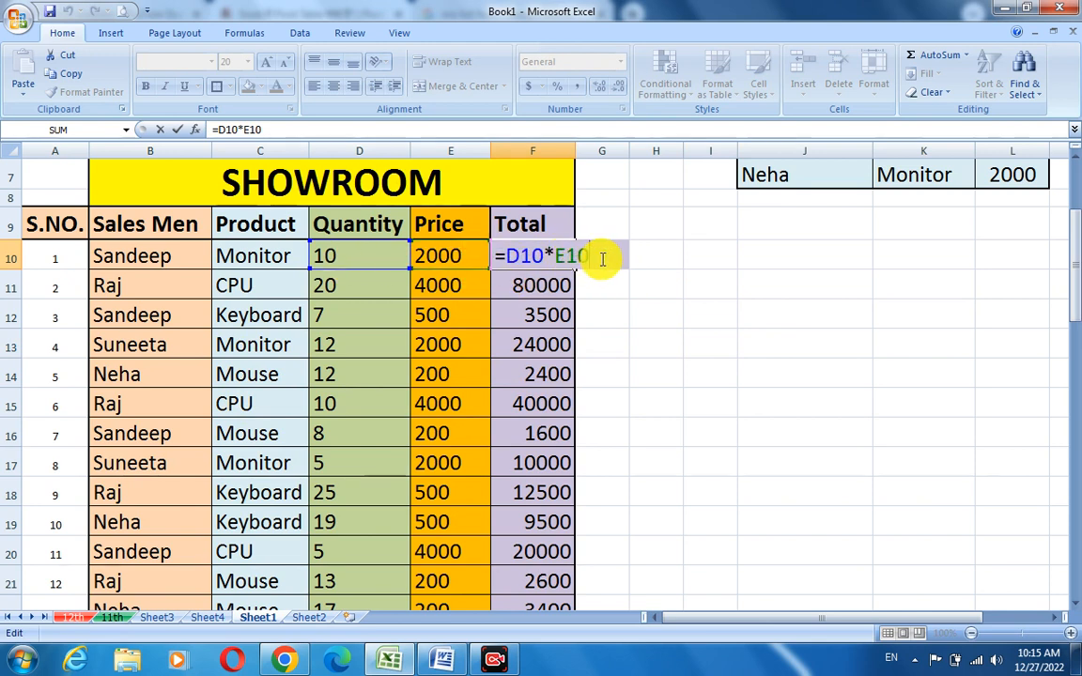
left_click(695, 261)
left_click(539, 258)
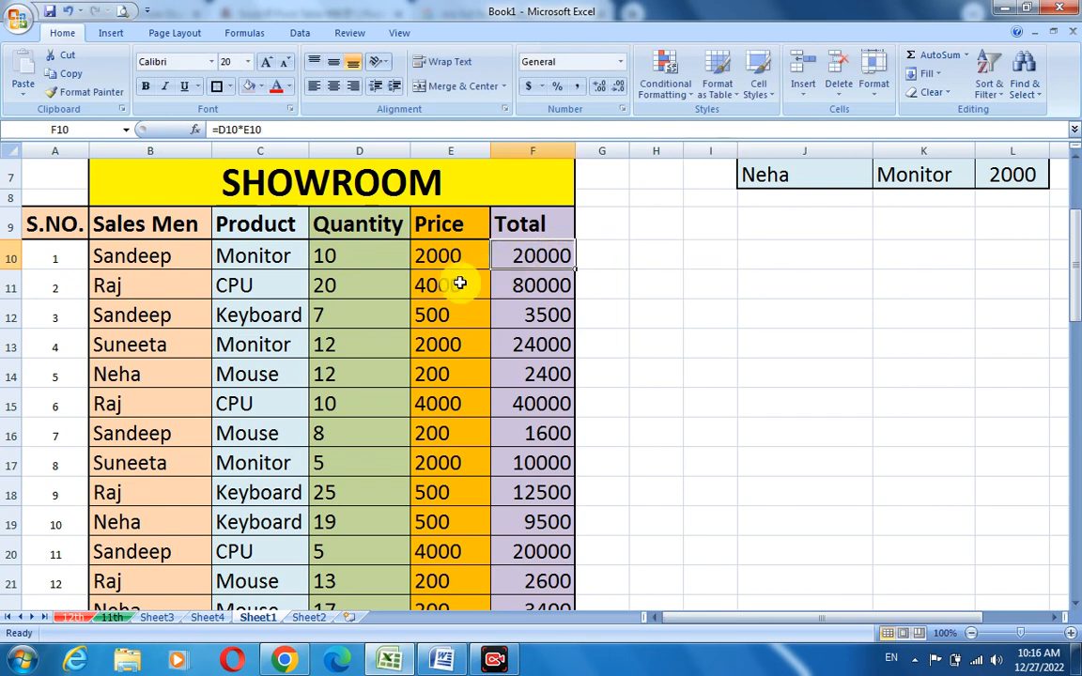
- Scroll through the SHOWROOM table to review all of its sales rows
scroll(441, 364, "down", 2)
scroll(441, 363, "down", 7)
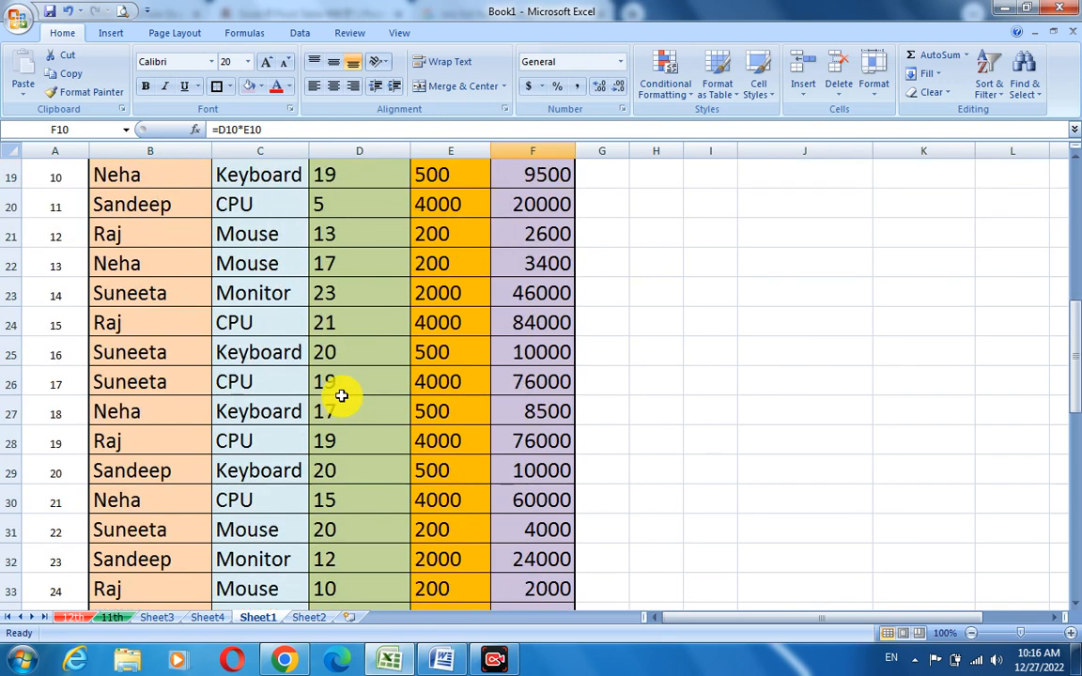
scroll(657, 392, "down", 4)
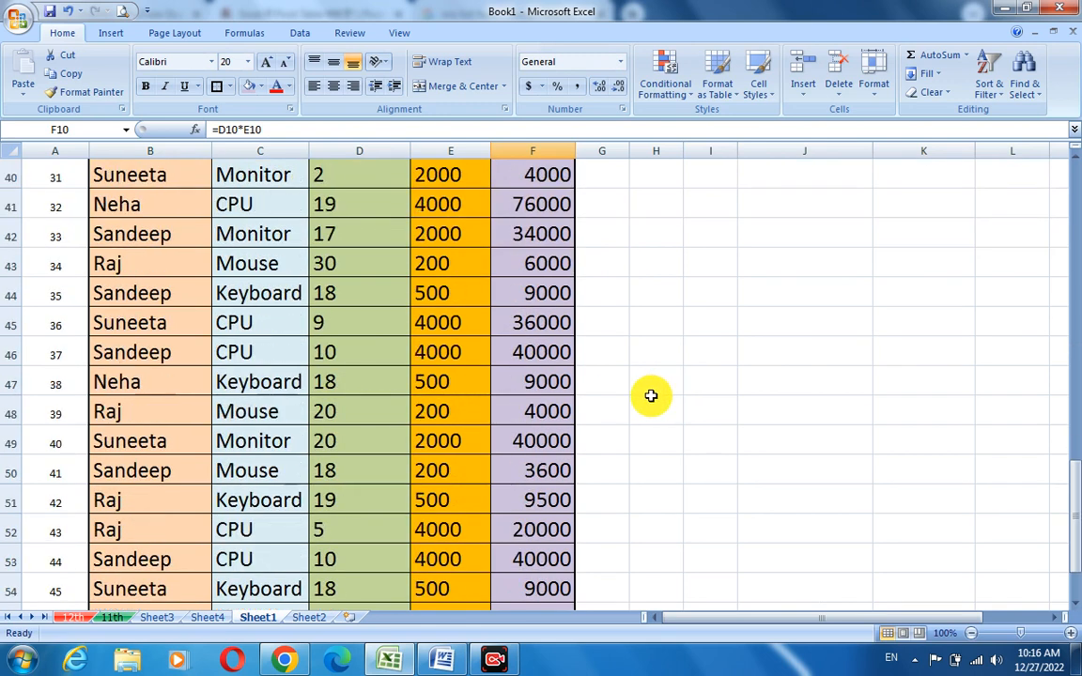
scroll(647, 392, "up", 6)
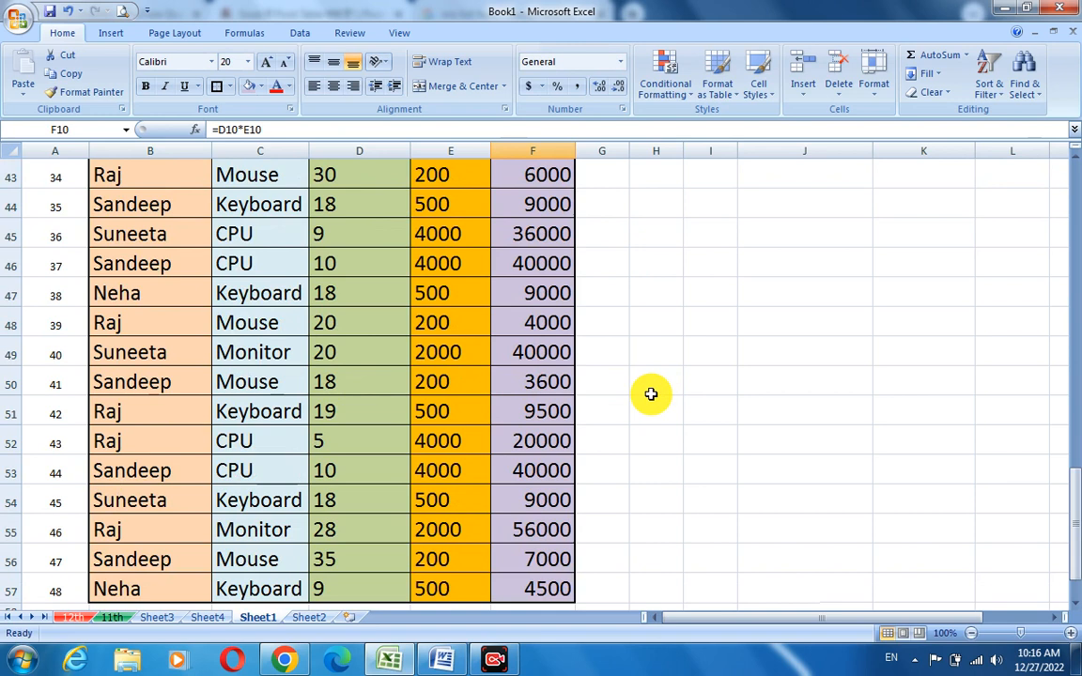
scroll(647, 392, "down", 7)
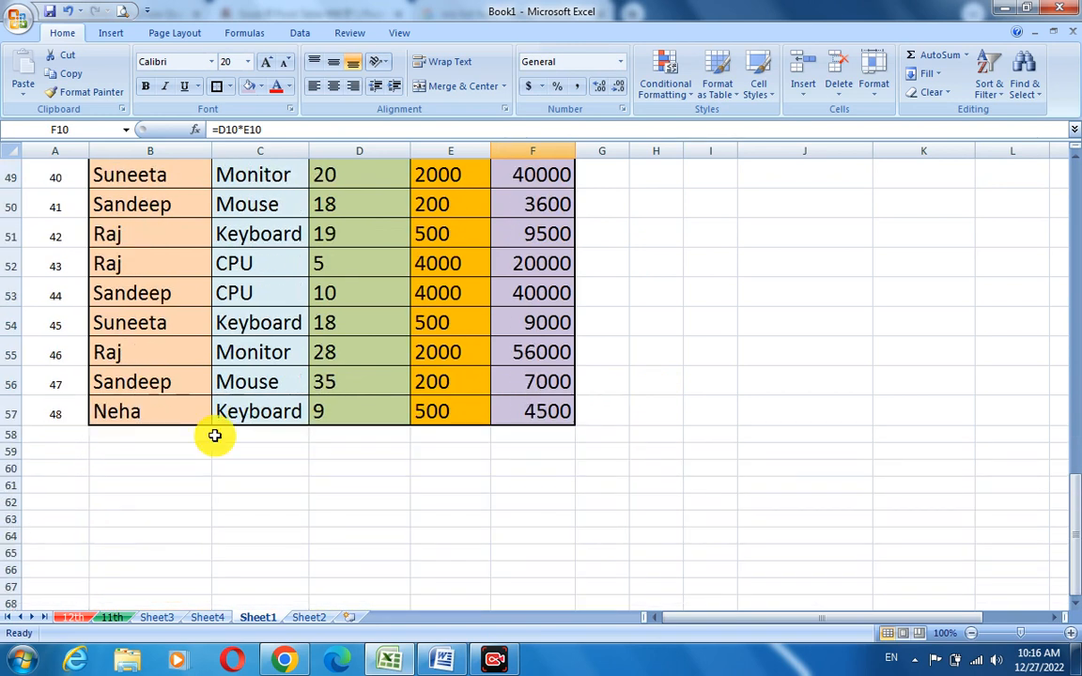
scroll(658, 394, "up", 2)
scroll(624, 423, "down", 1)
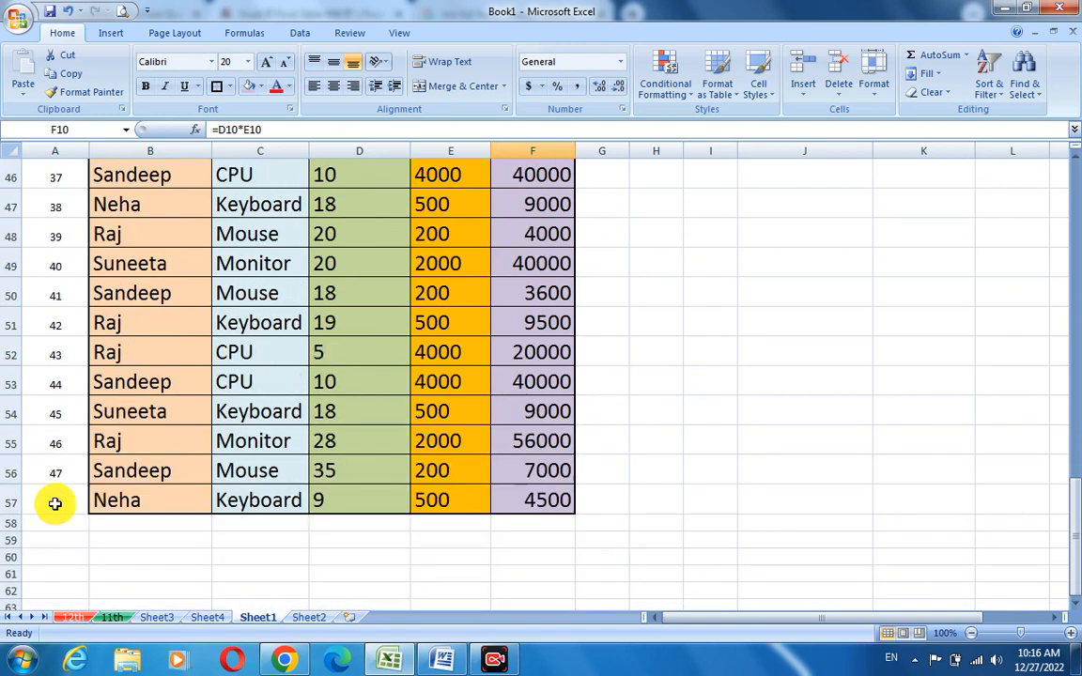
- Switch back to the PivotTable on Sheet4
left_click(226, 618)
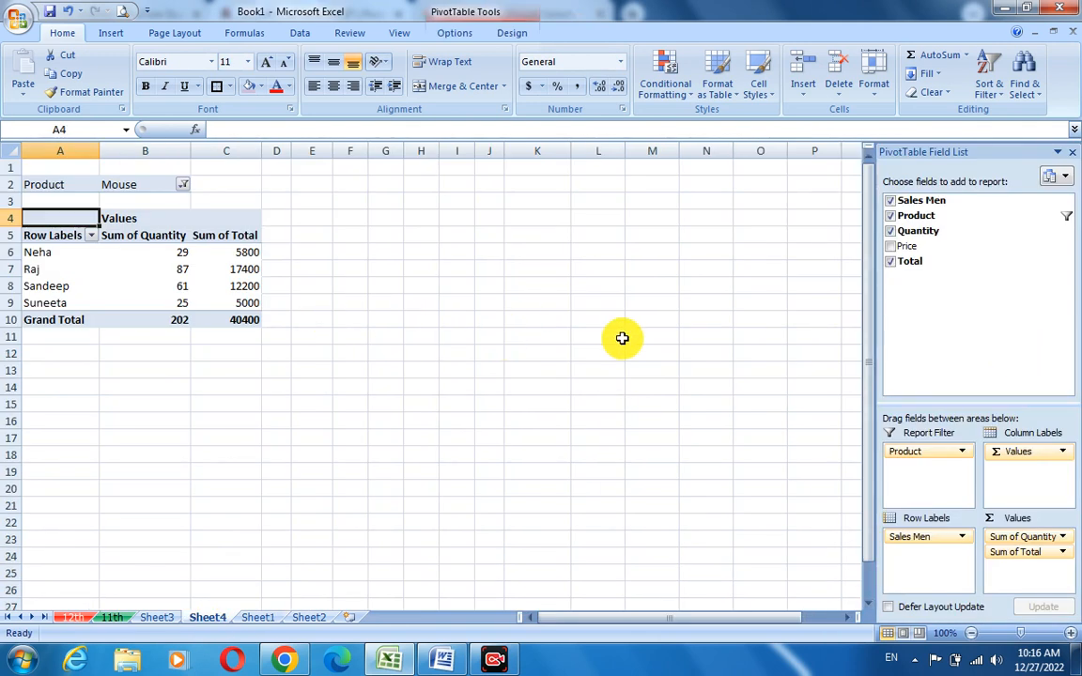
left_click(255, 617)
left_click(215, 618)
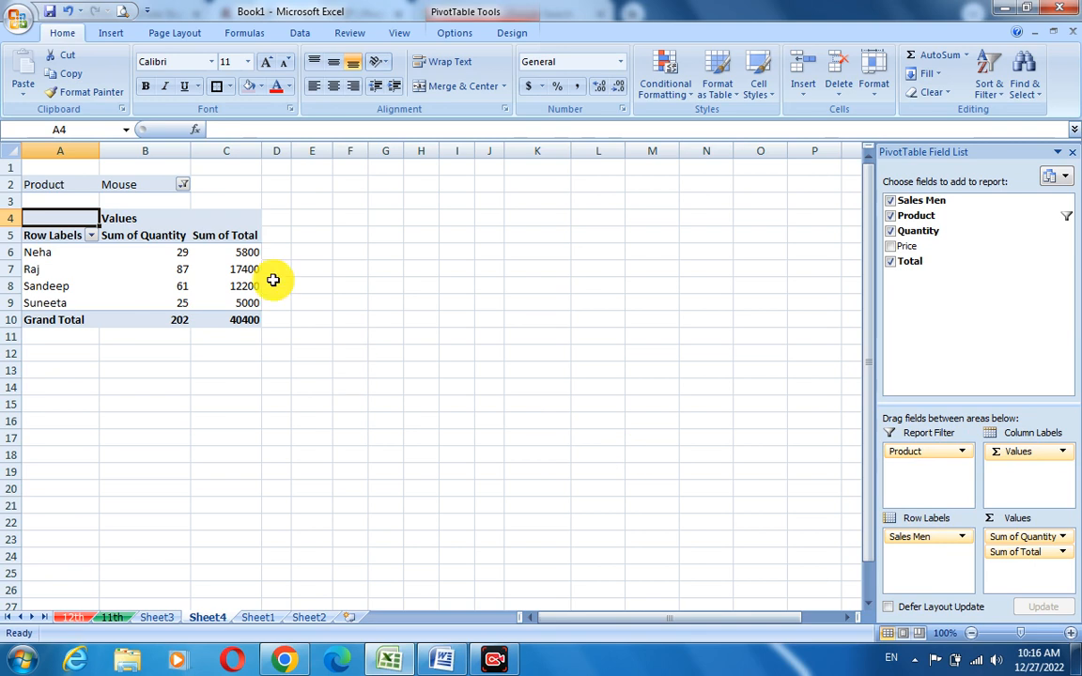
left_click(111, 32)
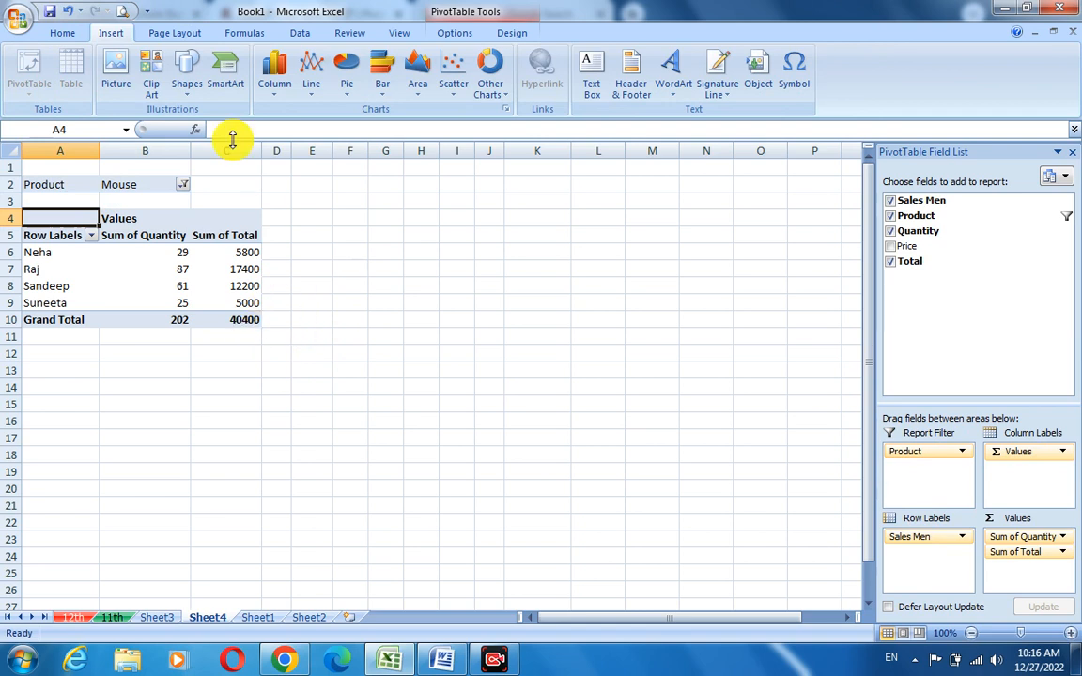
left_click(184, 38)
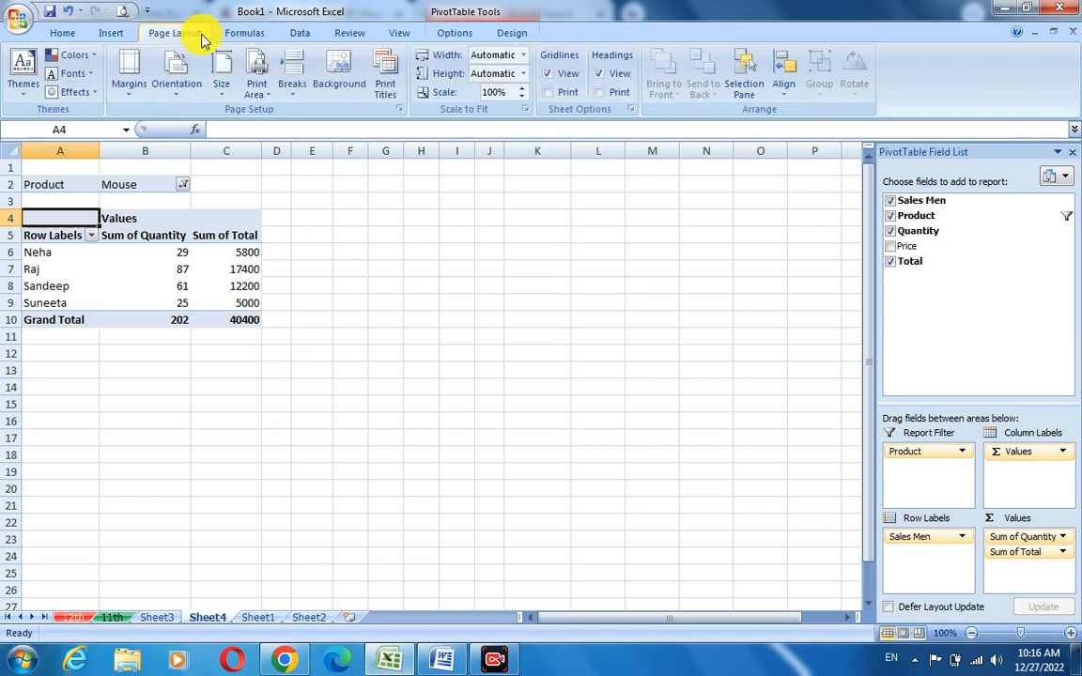
left_click(240, 34)
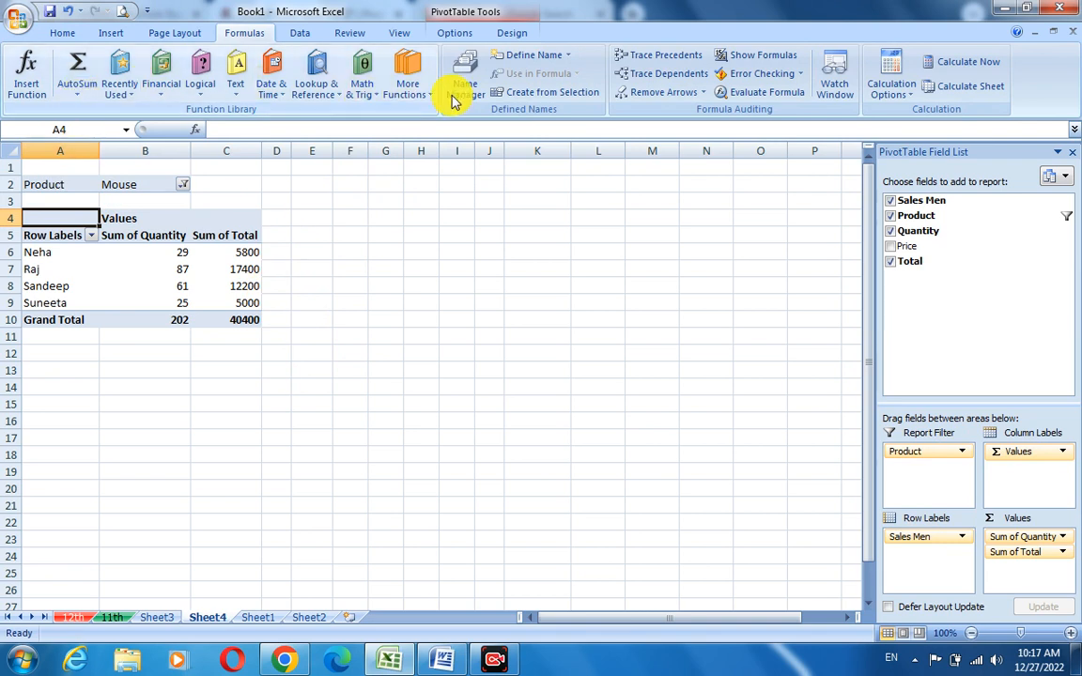
left_click(111, 33)
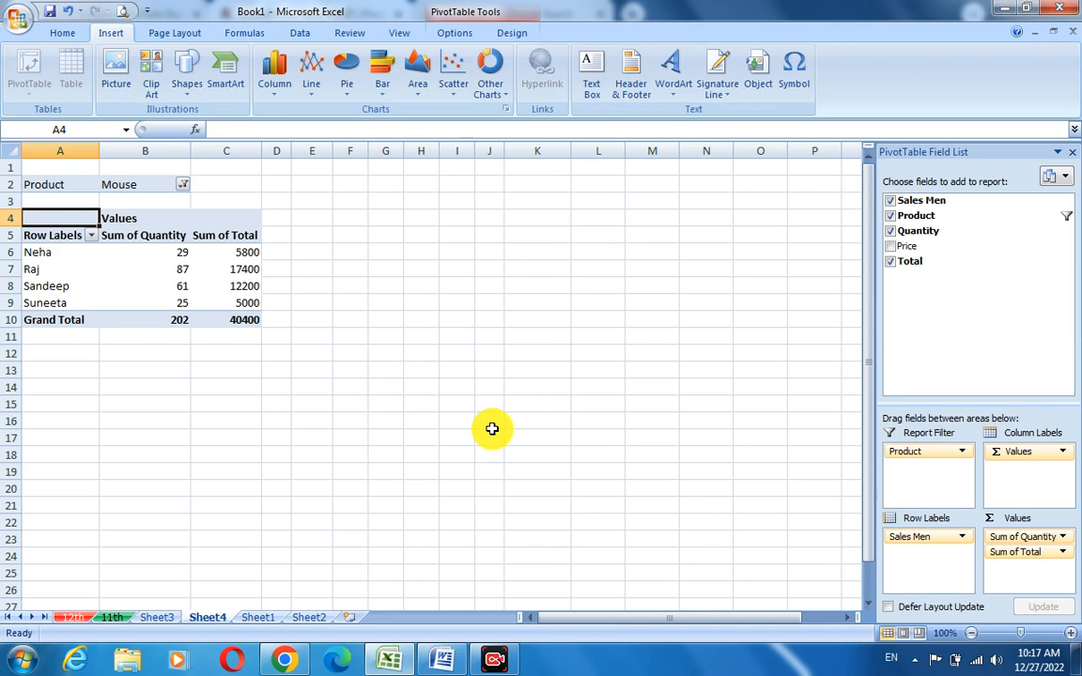